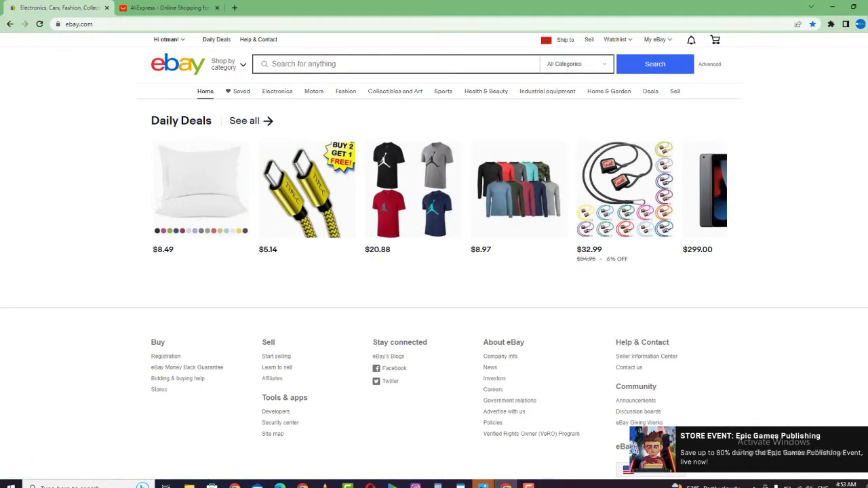
pyautogui.scroll(-1, 775, 180)
pyautogui.scroll(1, 434, 258)
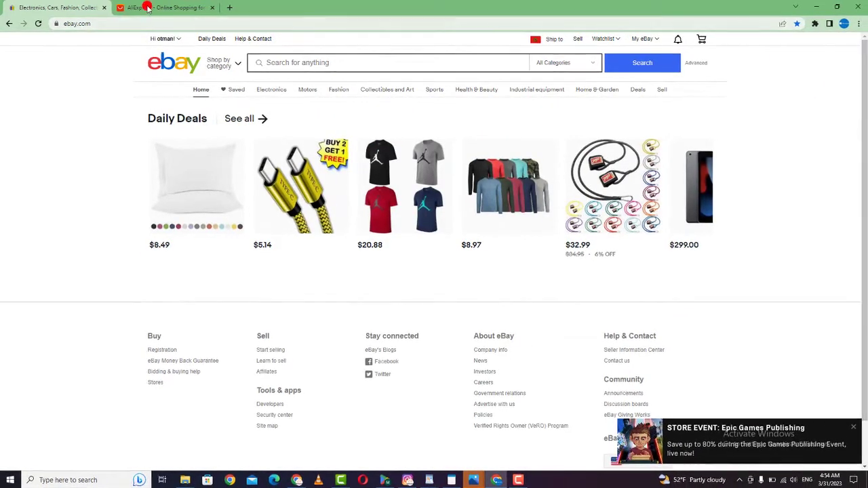
pyautogui.click(146, 7)
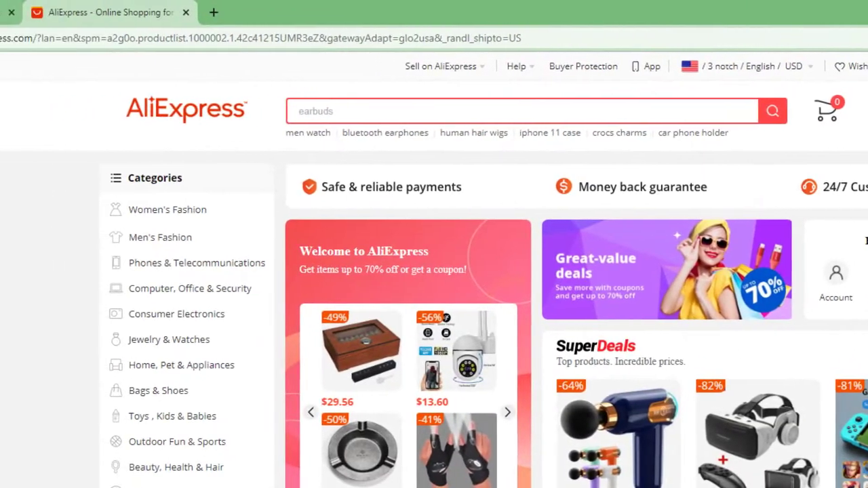
pyautogui.hotkey('ctrl', 'shift', 'Tab')
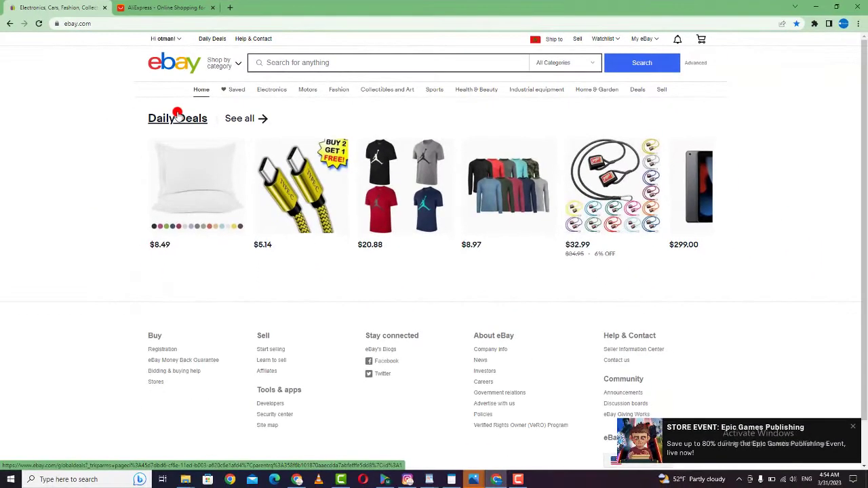
pyautogui.click(170, 7)
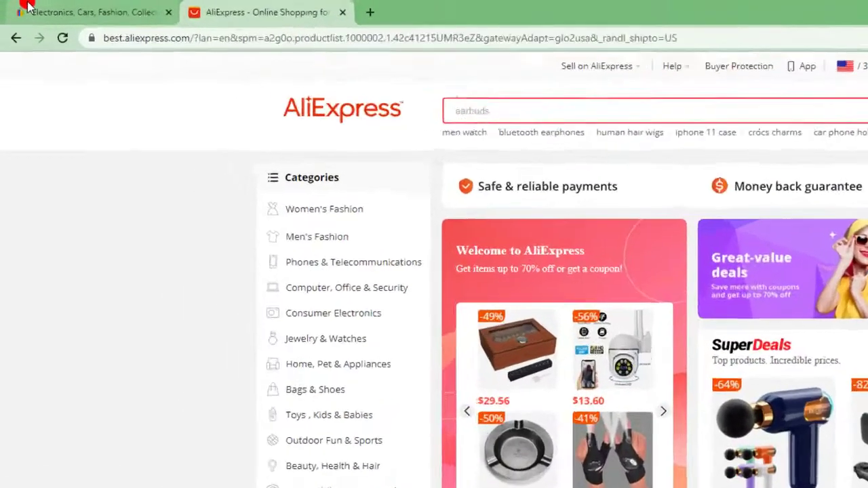
pyautogui.click(27, 6)
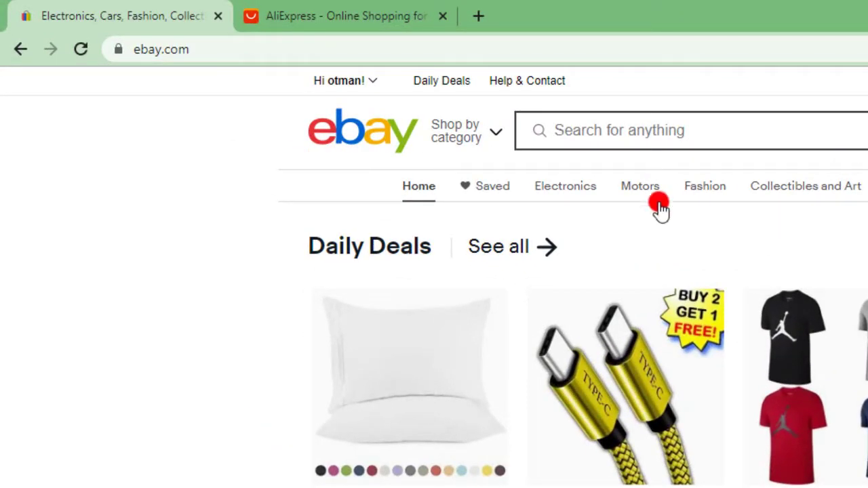
pyautogui.moveTo(345, 89)
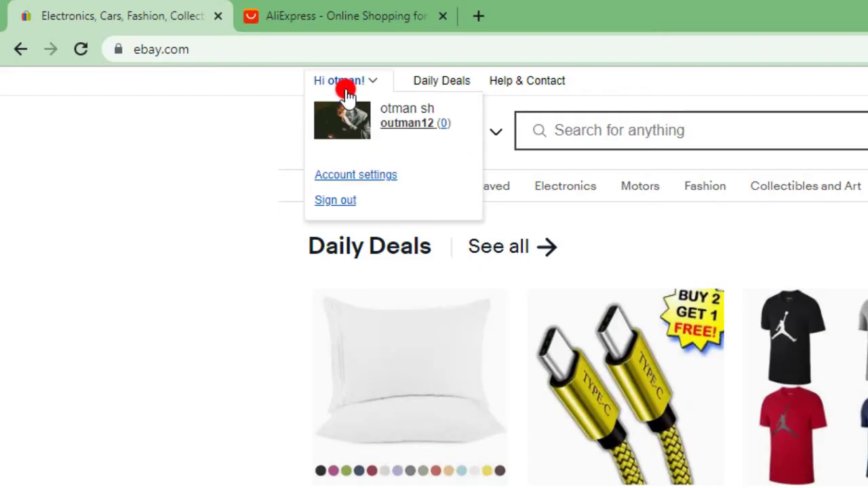
# - Switch to AliExpress and search for the suggested term "gadget"
pyautogui.click(306, 19)
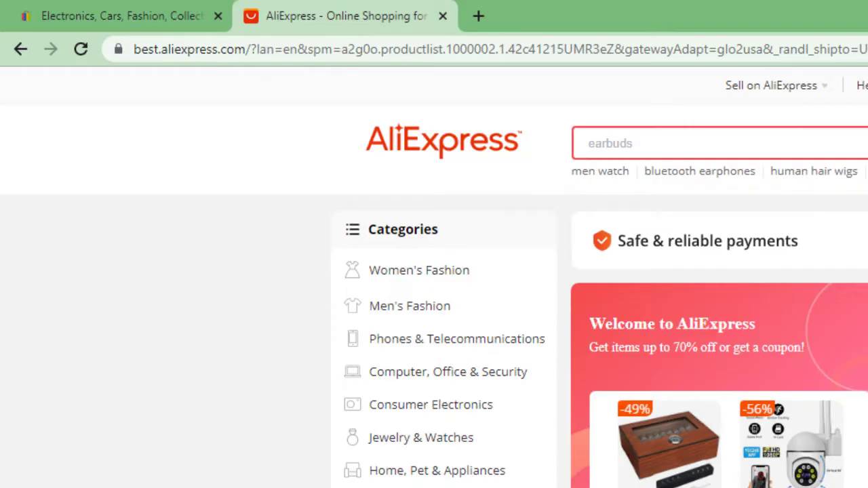
pyautogui.click(697, 140)
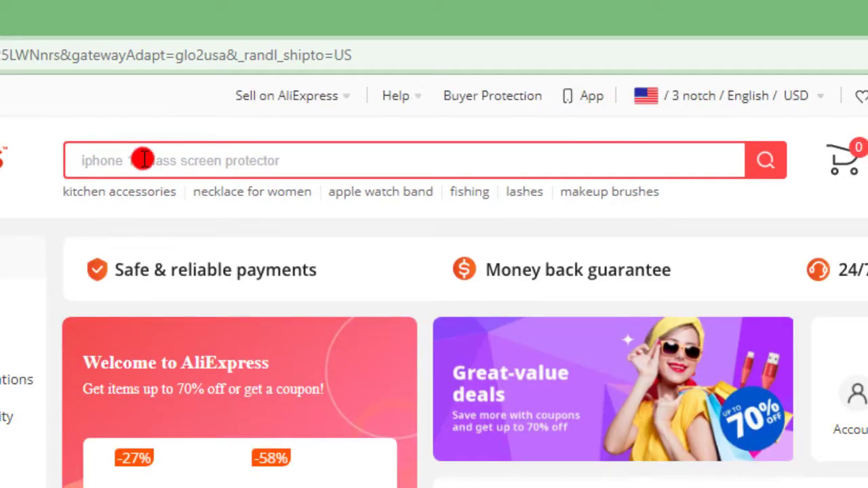
pyautogui.click(142, 160)
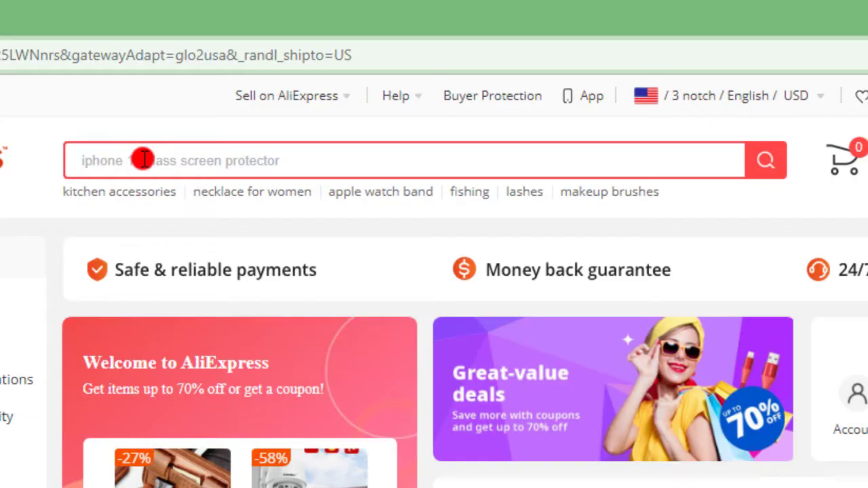
pyautogui.write('gad')
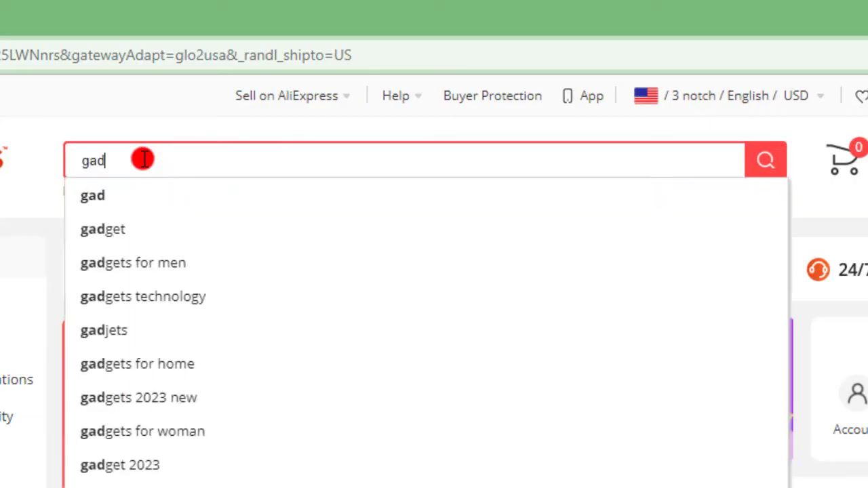
pyautogui.click(121, 228)
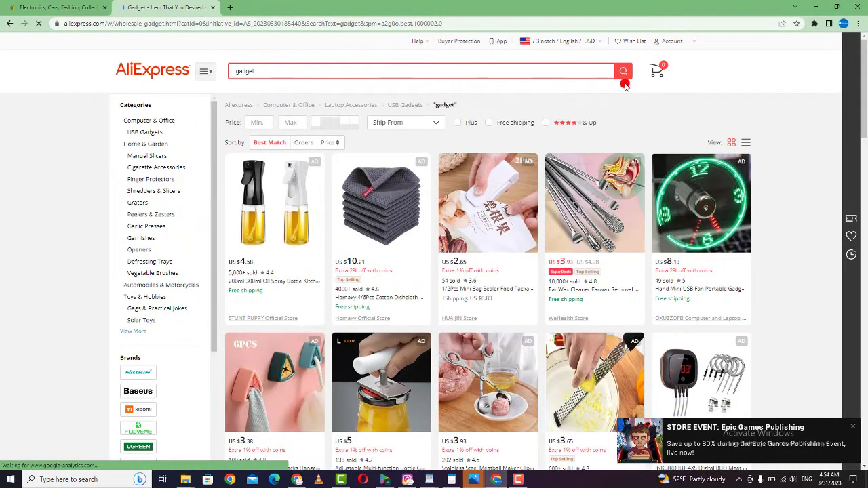
# - Open the Kitchen Slicer Potato Onion Cutter listing from the gadget results and copy its full product title
pyautogui.scroll(-4, 865, 166)
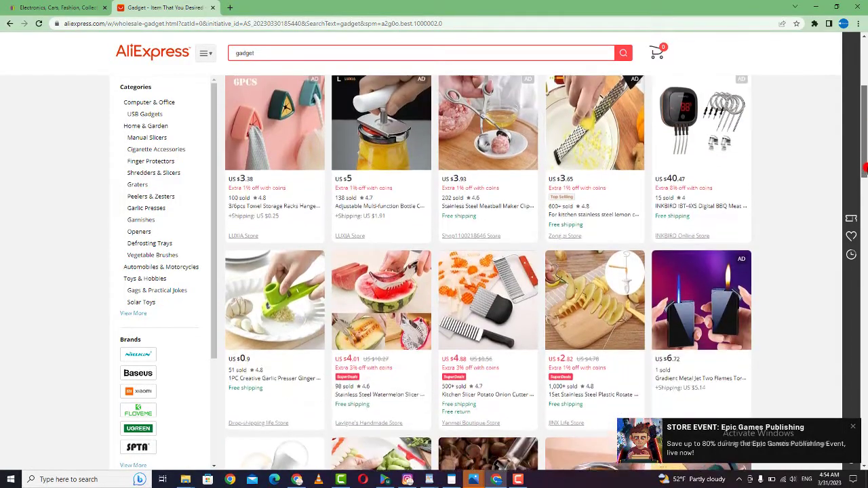
pyautogui.click(494, 300)
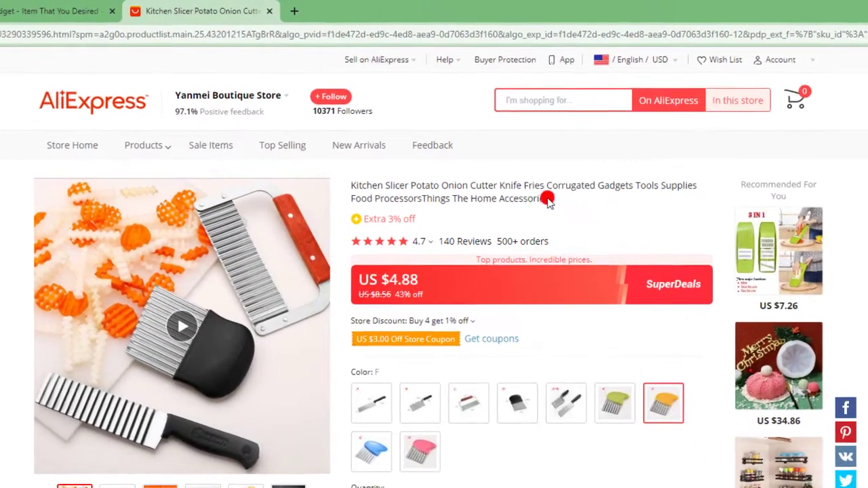
pyautogui.moveTo(513, 138); pyautogui.dragTo(493, 136)
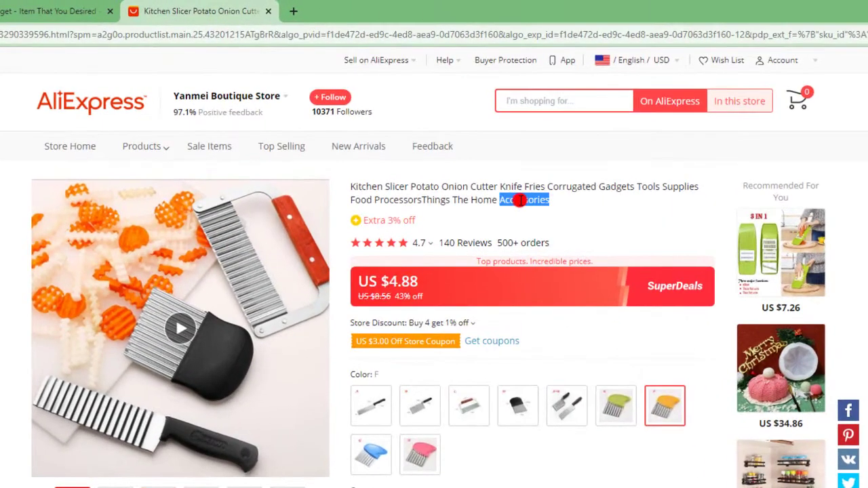
pyautogui.tripleClick(520, 199)
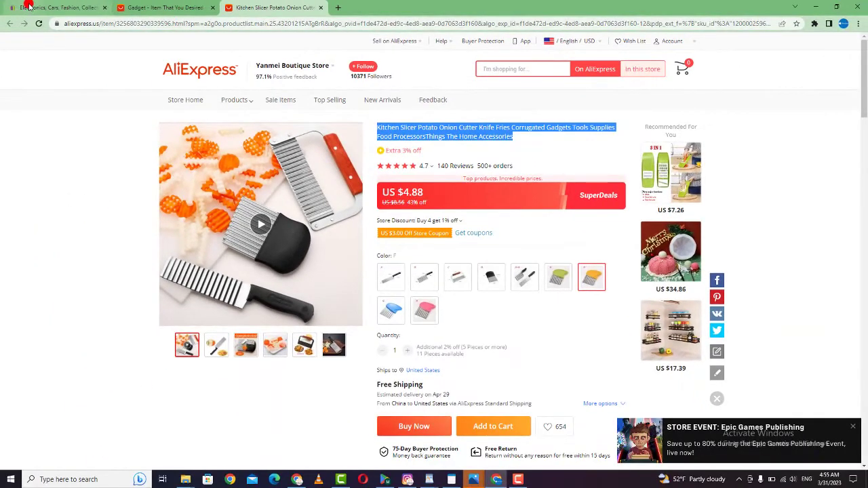
# - Search eBay for "Kitchen Slicer Potato Onion Cutter Knife Fries Corrugated Gadgets Tools Supplies Food ProcessorsThings The Home Accessories"
pyautogui.click(27, 7)
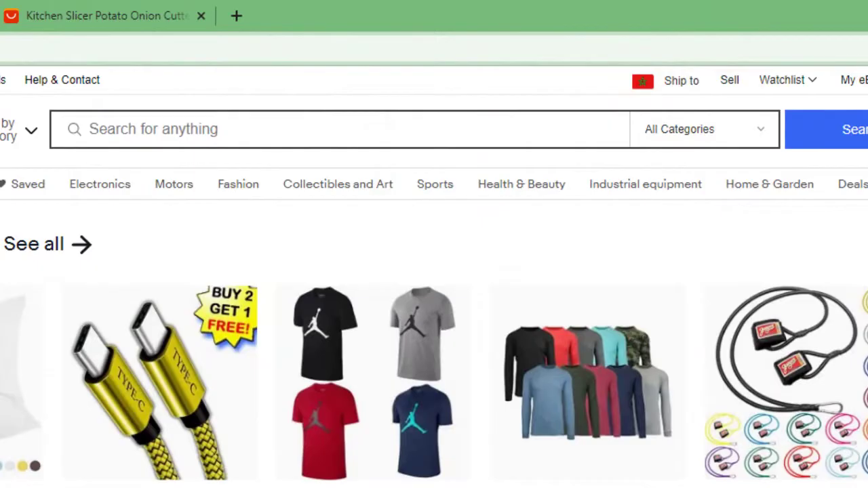
pyautogui.click(95, 136)
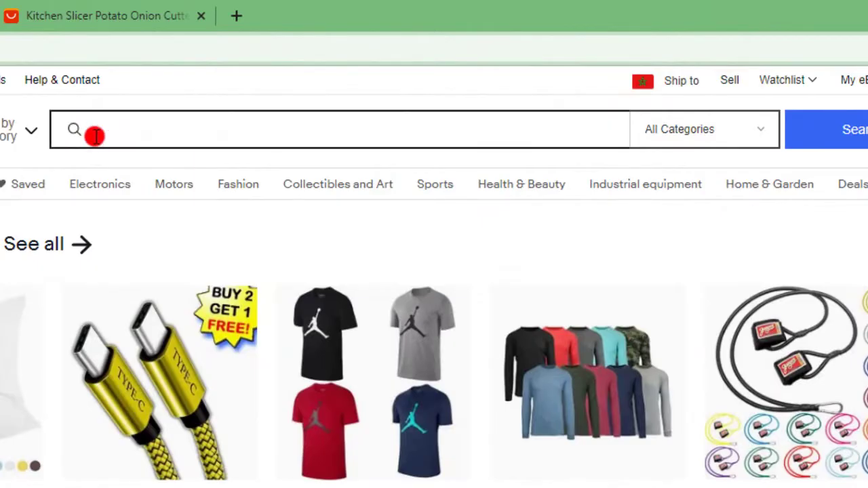
pyautogui.write('Corrugated Gadgets Tools Supplies Food ProcessorsThings The Home Accessories')
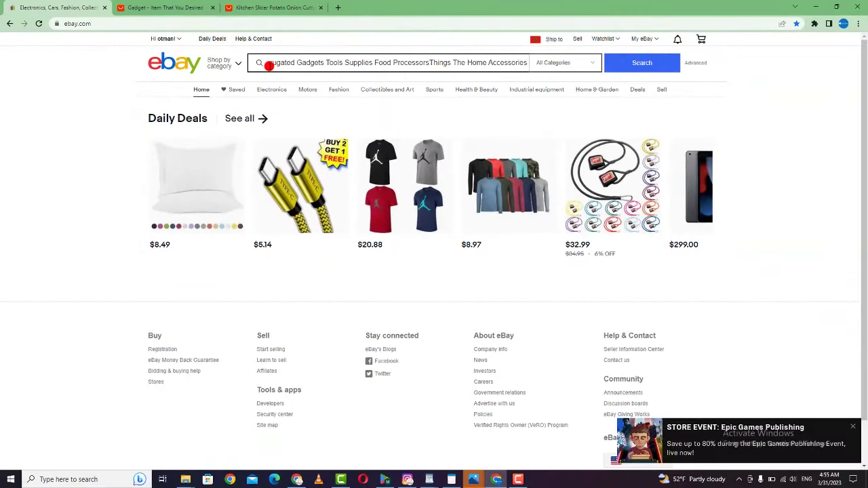
pyautogui.click(642, 67)
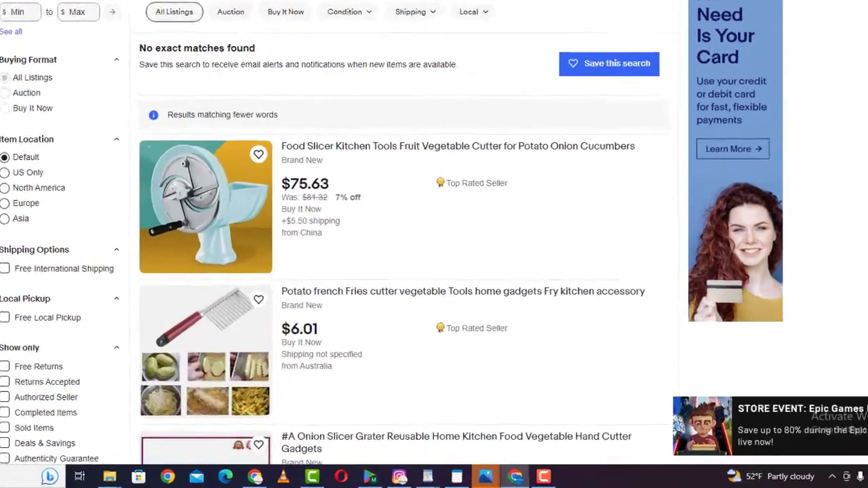
# - Open the Onion Slicer Grater Reusable Home Kitchen listing from the eBay results and review its price, shipping and delivery details
pyautogui.scroll(-3, 326, 299)
pyautogui.scroll(-2, 461, 134)
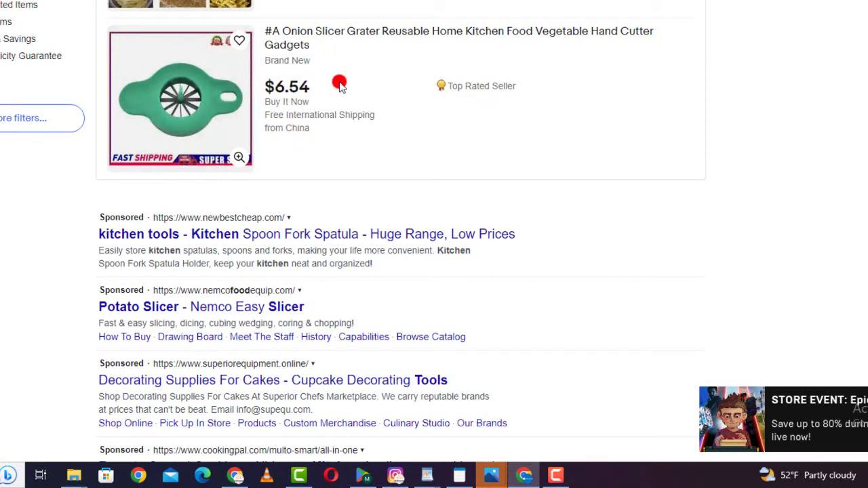
pyautogui.click(301, 35)
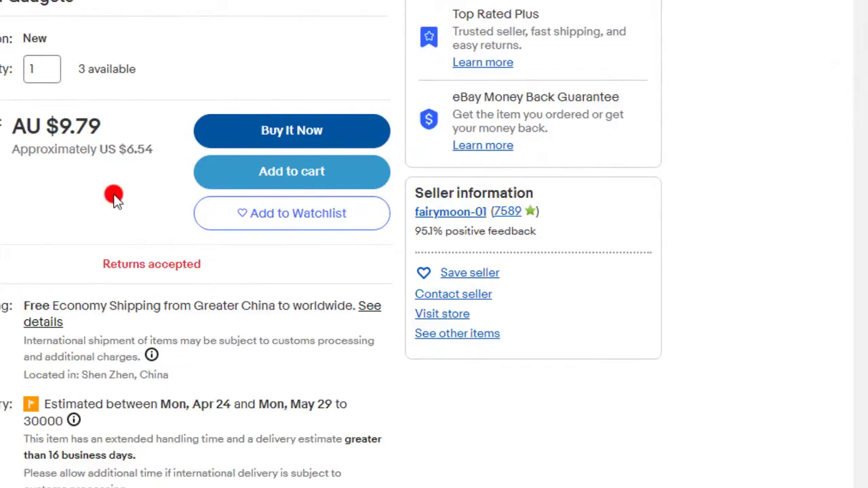
pyautogui.scroll(1, 114, 197)
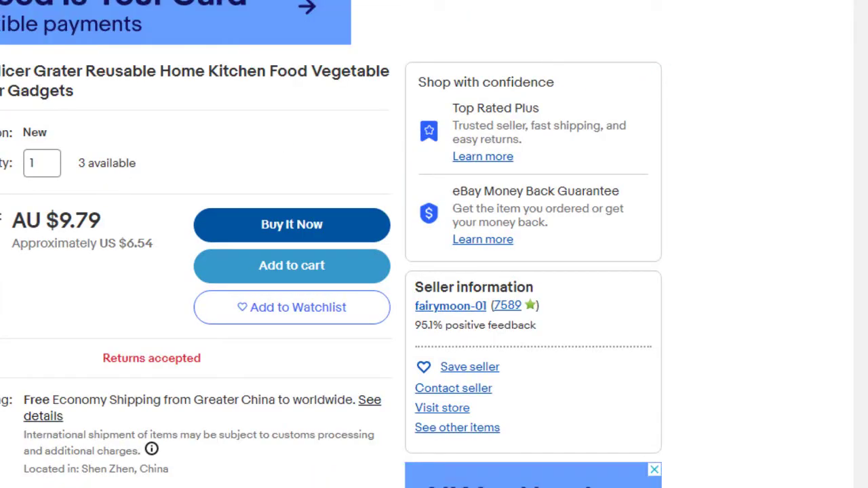
pyautogui.scroll(-5, 331, 244)
pyautogui.scroll(2, 331, 244)
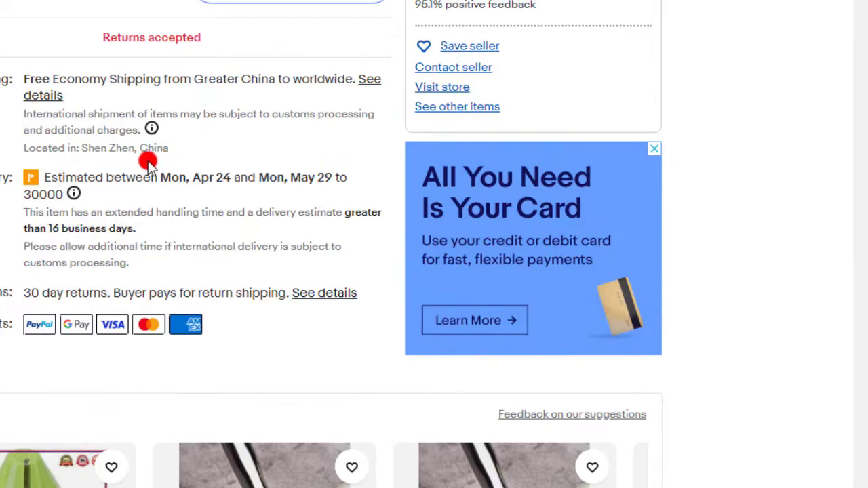
pyautogui.scroll(1, 434, 27)
pyautogui.scroll(2, 437, 159)
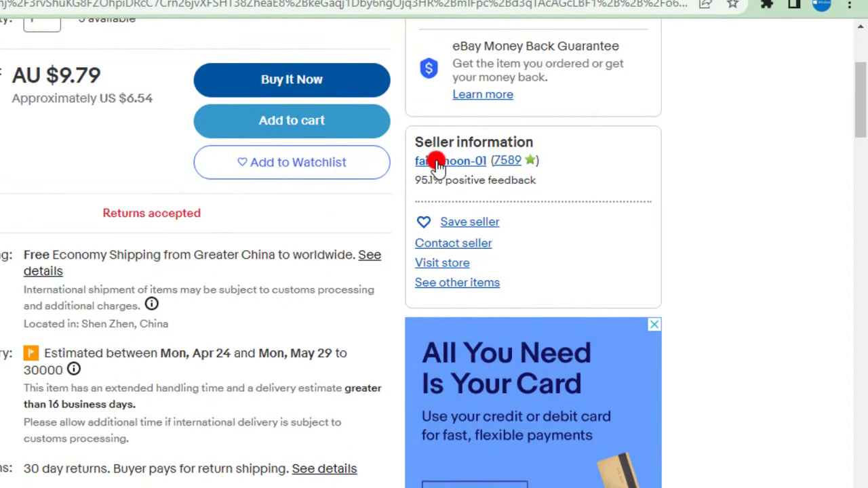
# - Open the onion slicer seller's eBay store and view its About information
pyautogui.click(438, 161)
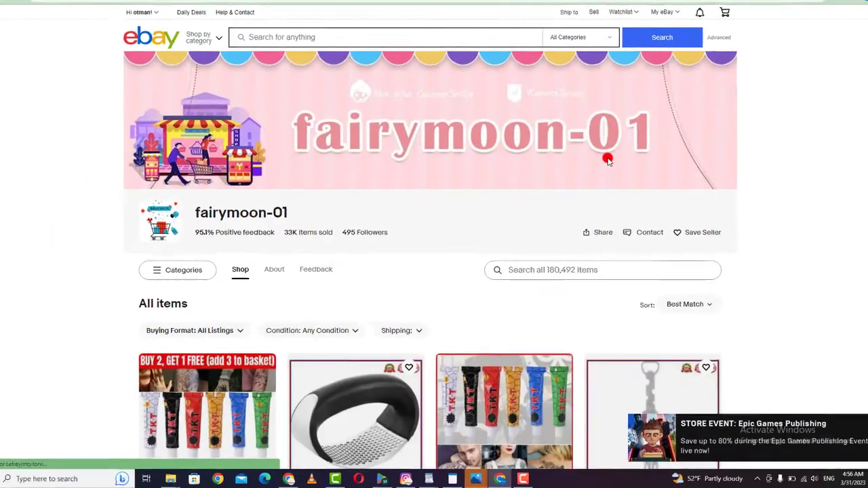
pyautogui.scroll(-2, 240, 298)
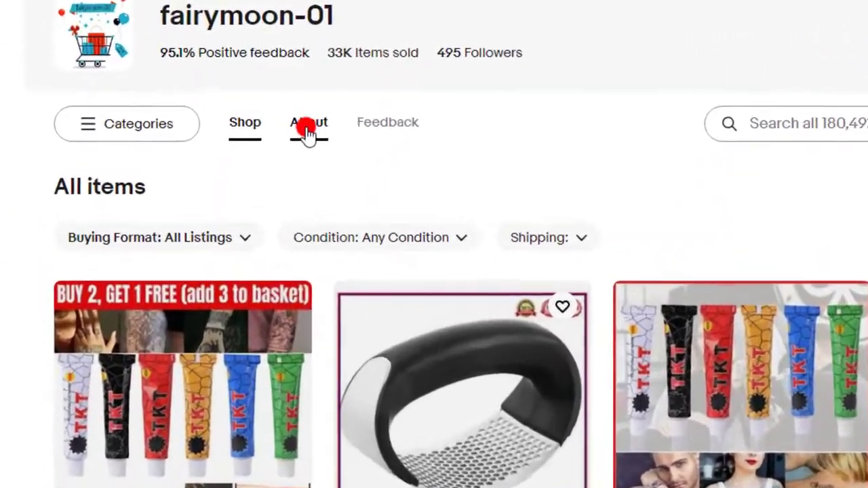
pyautogui.click(228, 91)
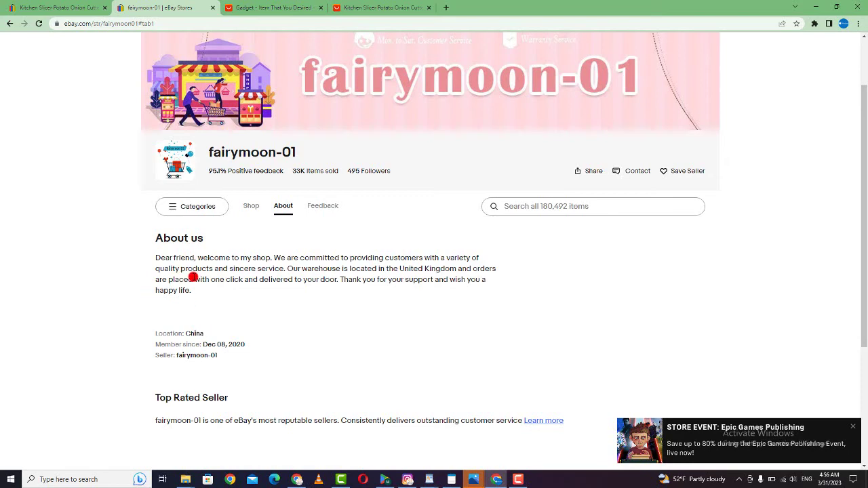
# - Close the seller's store, open the 3/6pcs Towel Storage Racks Hanger listing from the AliExpress gadget results and copy its full title
pyautogui.click(213, 7)
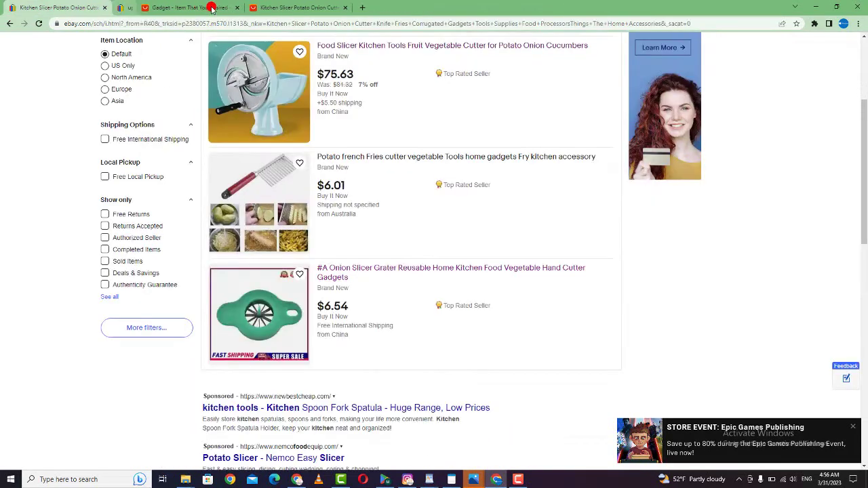
pyautogui.click(241, 5)
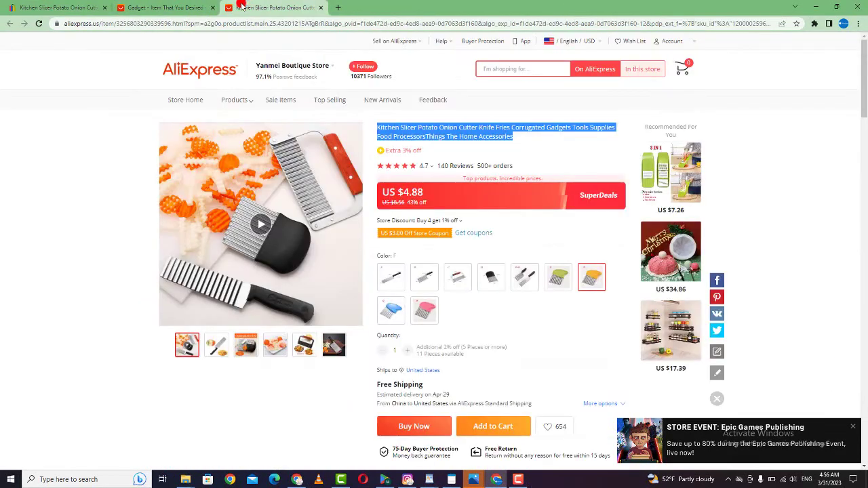
pyautogui.click(171, 7)
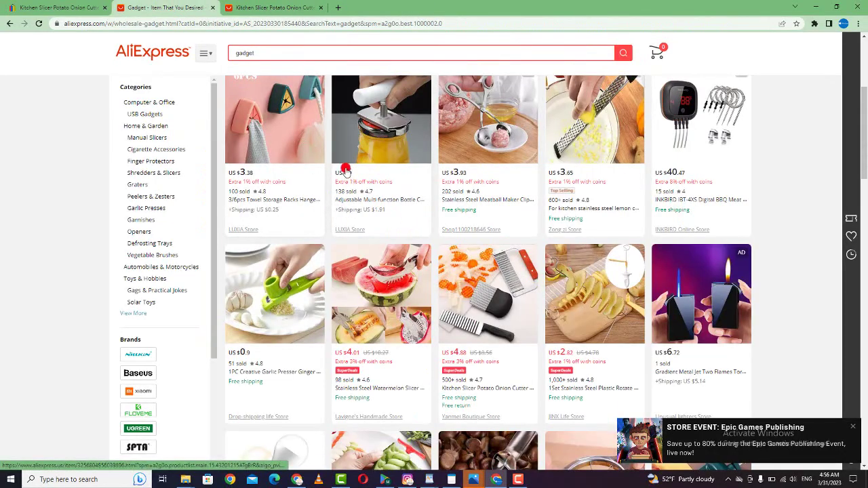
pyautogui.click(263, 131)
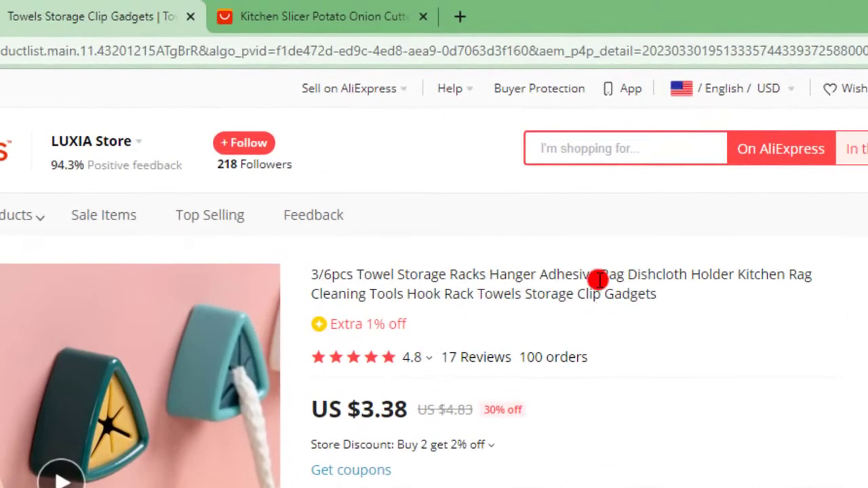
pyautogui.tripleClick(560, 215)
pyautogui.hotkey('ctrl', 'c')
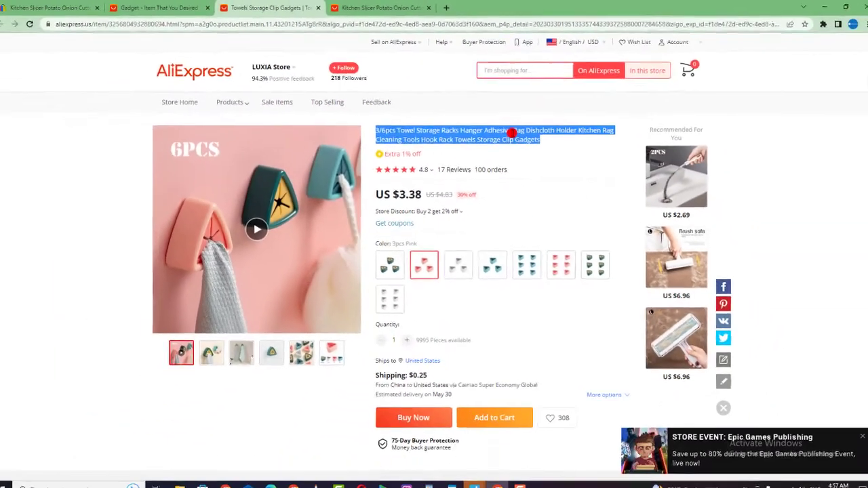
# - Search eBay for "3/6pcs Towel Storage Racks Hanger Adhesive Rag Dishcloth Holder Kitchen Rag Cleaning Tools Hook Rack Towels Storage Clip Gadgets"
pyautogui.click(90, 9)
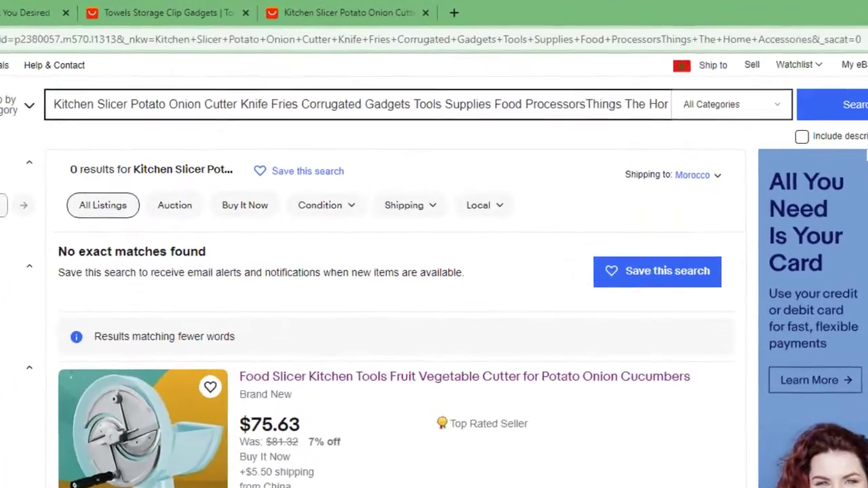
pyautogui.tripleClick(456, 110)
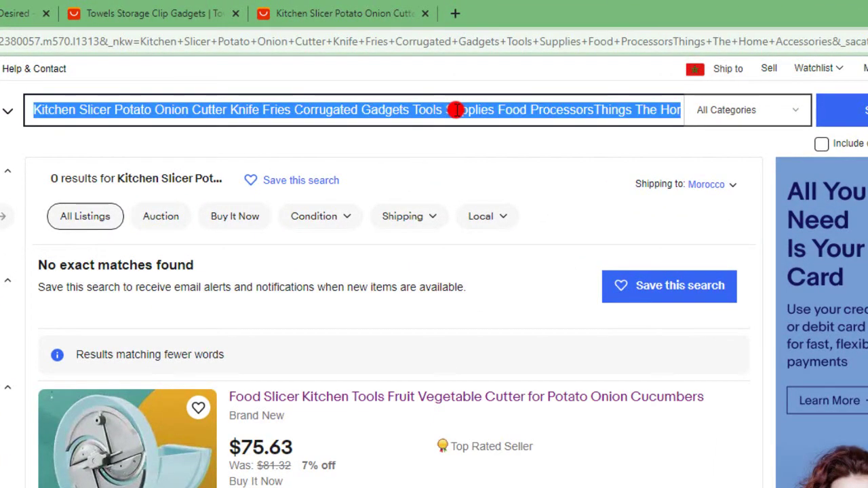
pyautogui.hotkey('ctrl', 'v')
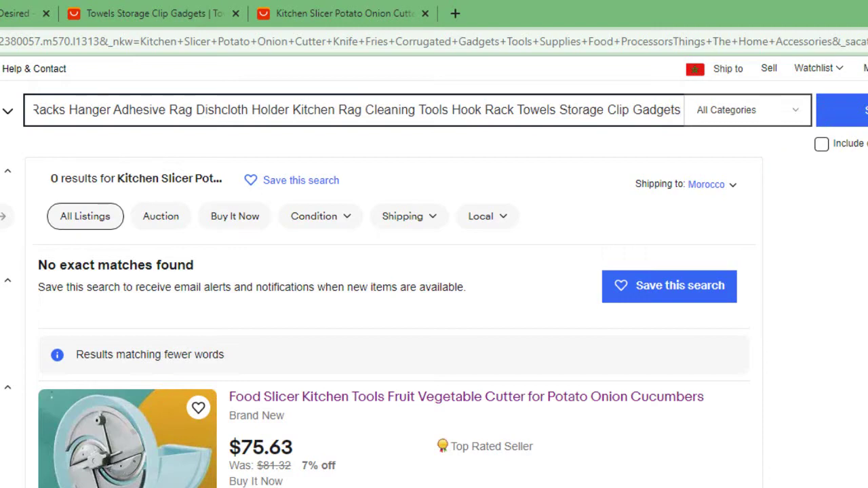
pyautogui.press('Home')
pyautogui.press('Return')
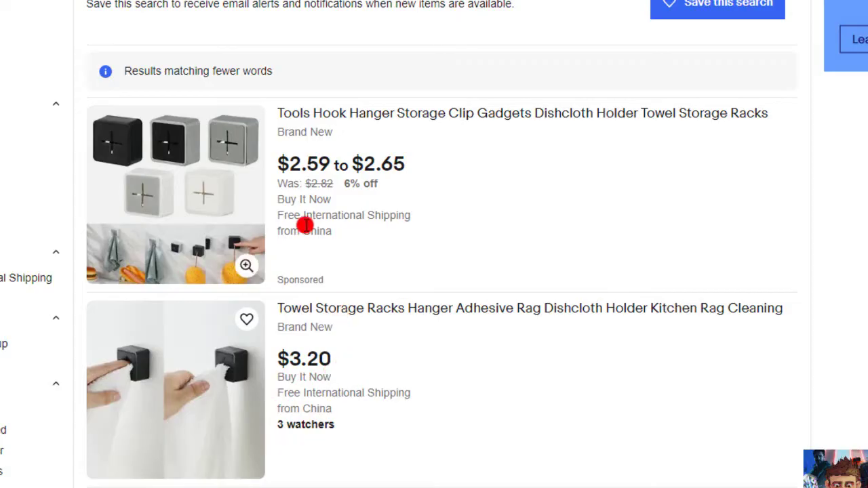
# - Look through the eBay results and open the "4 PCS Towel Storage Racks Hanger Adhesive Holder Kitchen Cleaning Tool Bathroom" listing
pyautogui.scroll(-5, 528, 217)
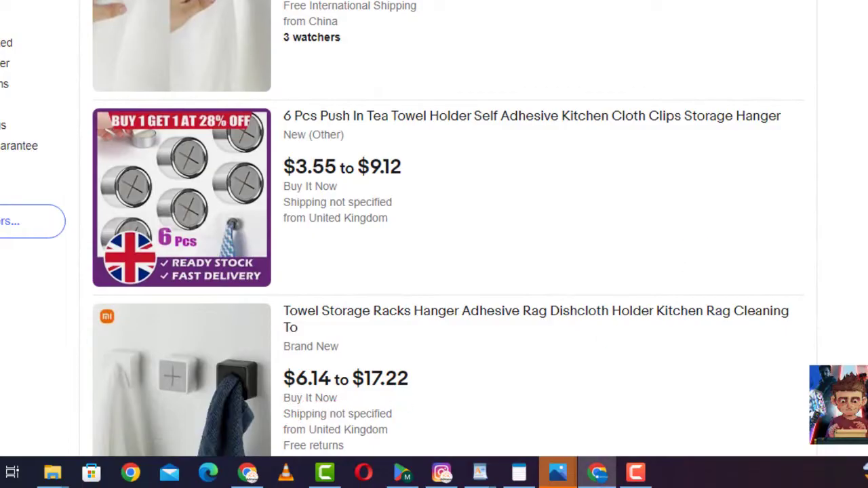
pyautogui.scroll(-2, 696, 247)
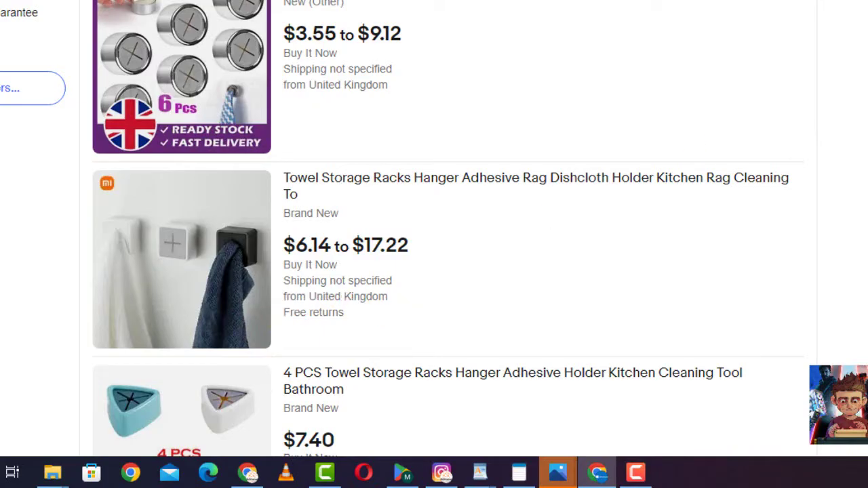
pyautogui.scroll(-4, 448, 228)
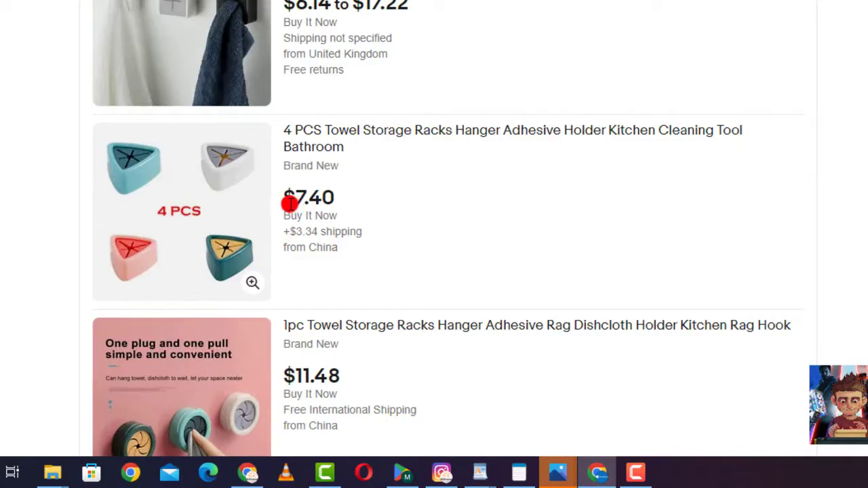
pyautogui.click(326, 148)
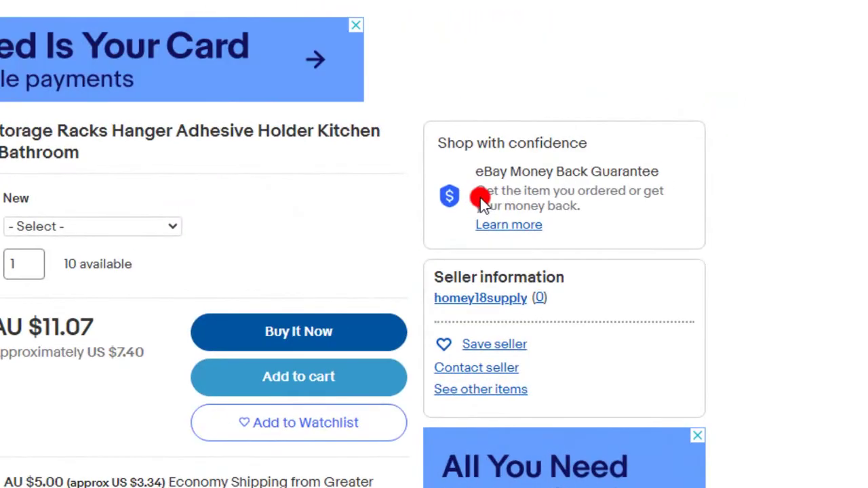
# - Open the store of the 4 PCS towel rack's seller, view its About information and return to its item list
pyautogui.click(470, 298)
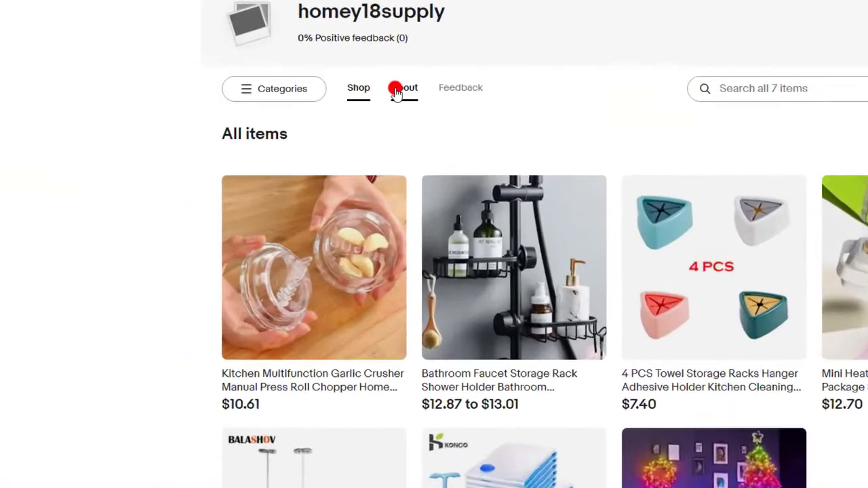
pyautogui.click(277, 152)
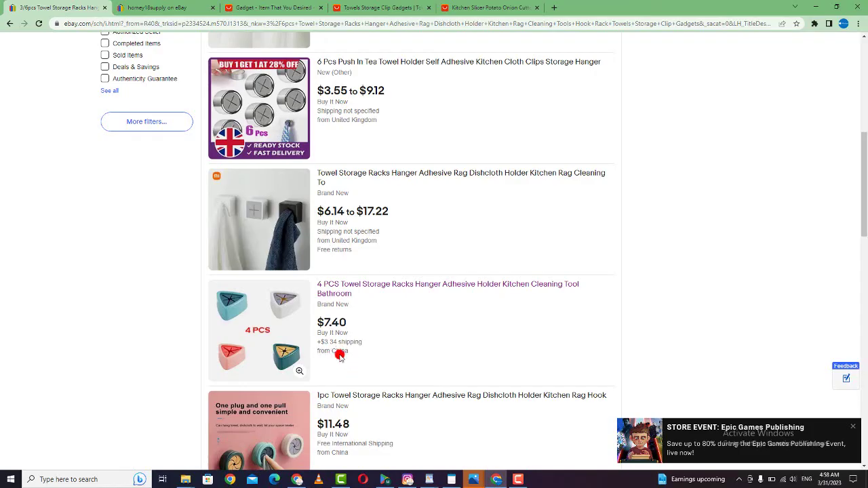
pyautogui.click(144, 6)
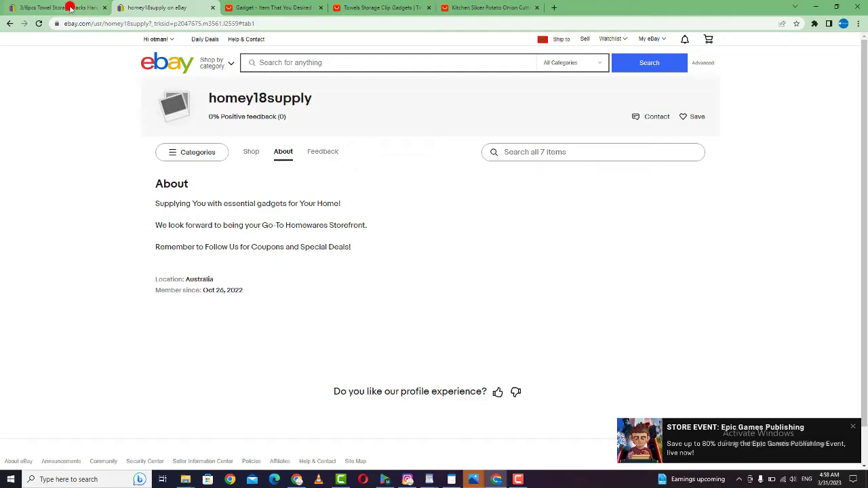
pyautogui.click(11, 23)
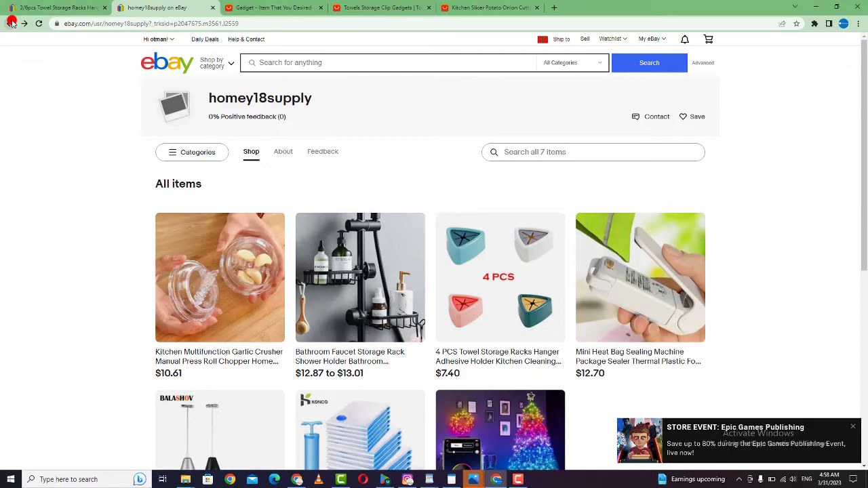
# - Compare the price and shipping of the 4 PCS towel racks in the eBay results with the AliExpress towel rack listing
pyautogui.click(54, 7)
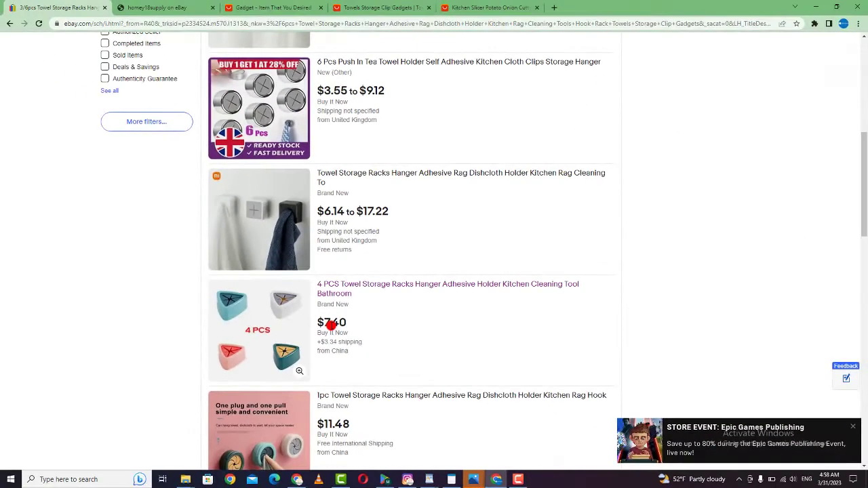
pyautogui.click(373, 5)
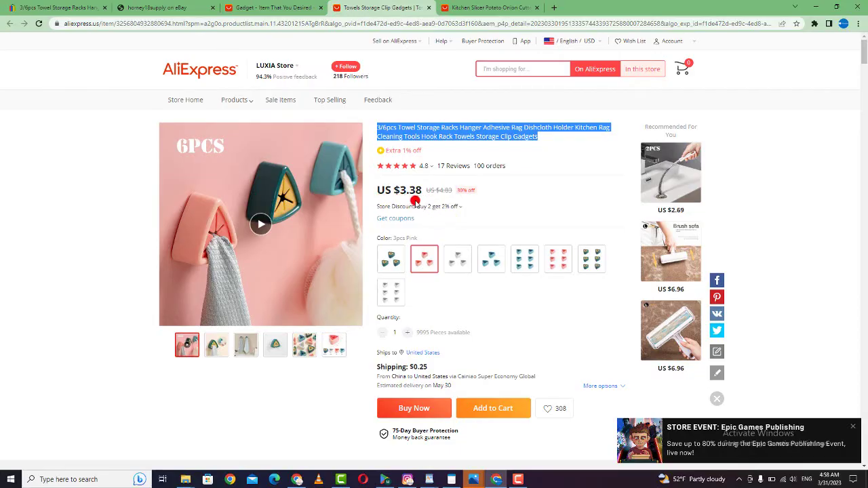
pyautogui.click(34, 4)
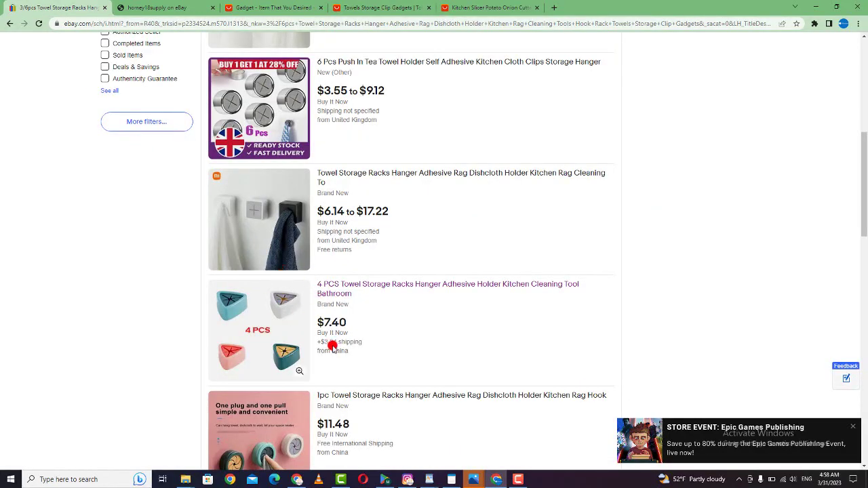
# - Reopen the 4 PCS towel rack listing on eBay, close the seller's store and return to the search results
pyautogui.click(345, 295)
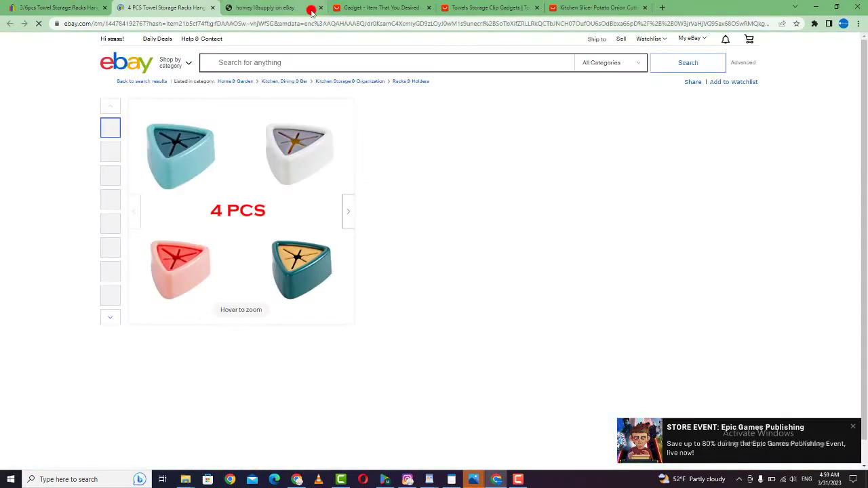
pyautogui.click(320, 7)
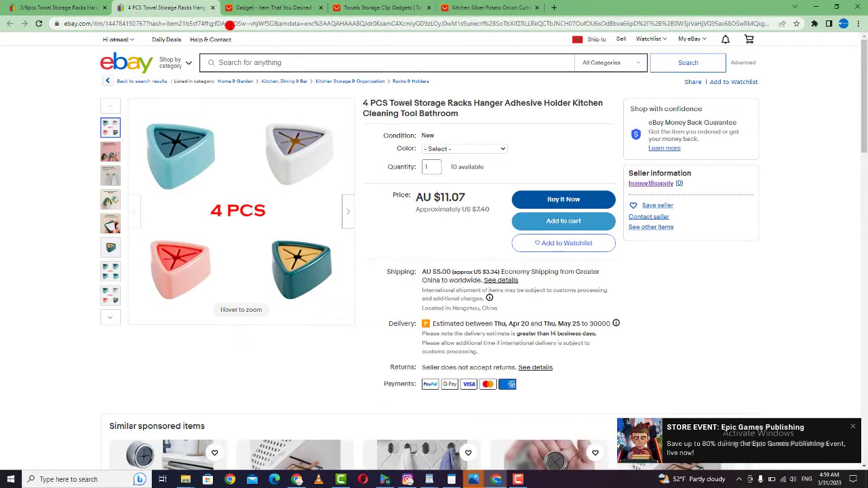
pyautogui.click(58, 7)
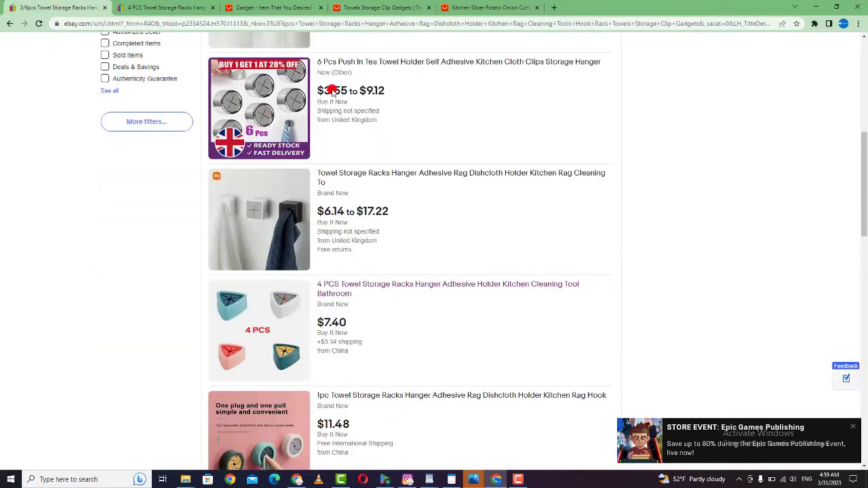
# - Start a new eBay listing for "cool home gadgets", choosing the suggestions gadget, gadgets home and cool home gadgets
pyautogui.moveTo(864, 140); pyautogui.dragTo(864, 41)
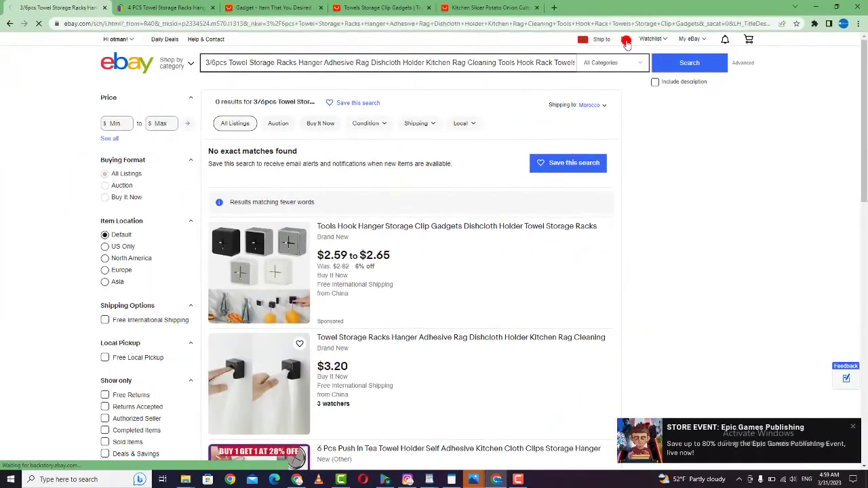
pyautogui.click(384, 85)
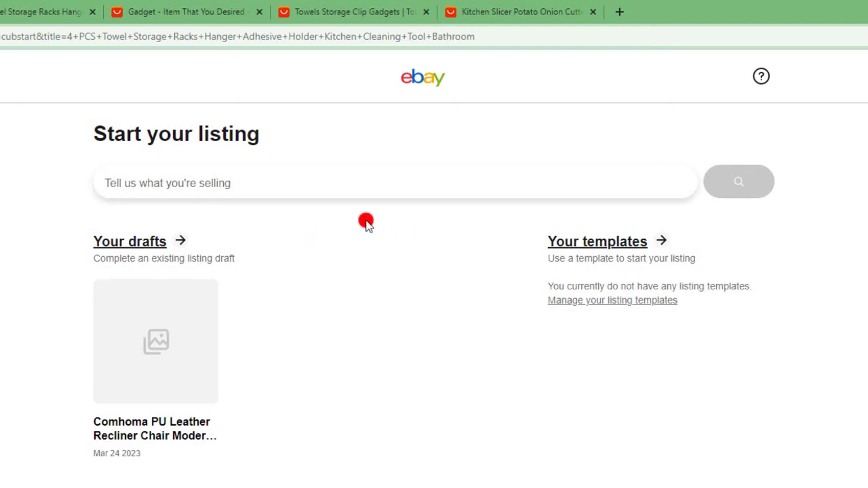
pyautogui.write('gad')
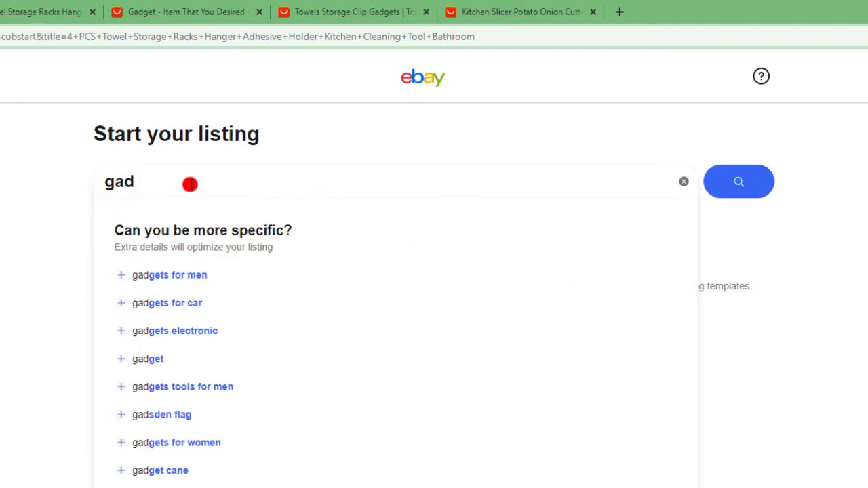
pyautogui.click(142, 365)
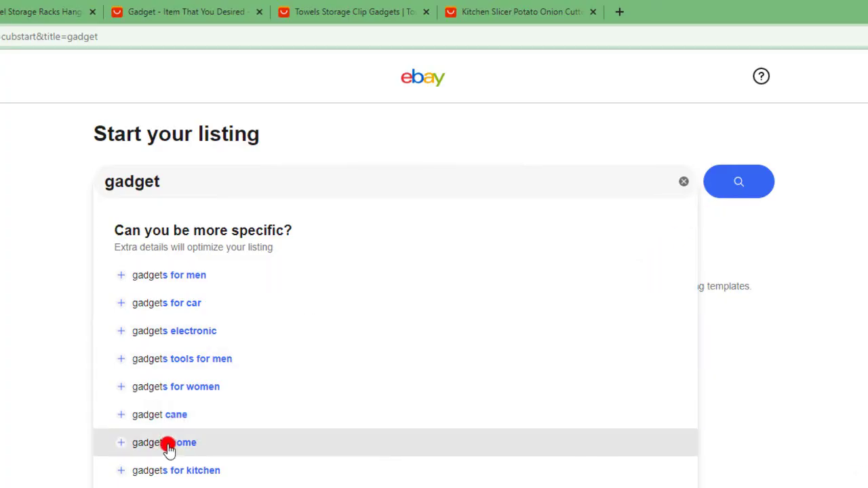
pyautogui.click(167, 446)
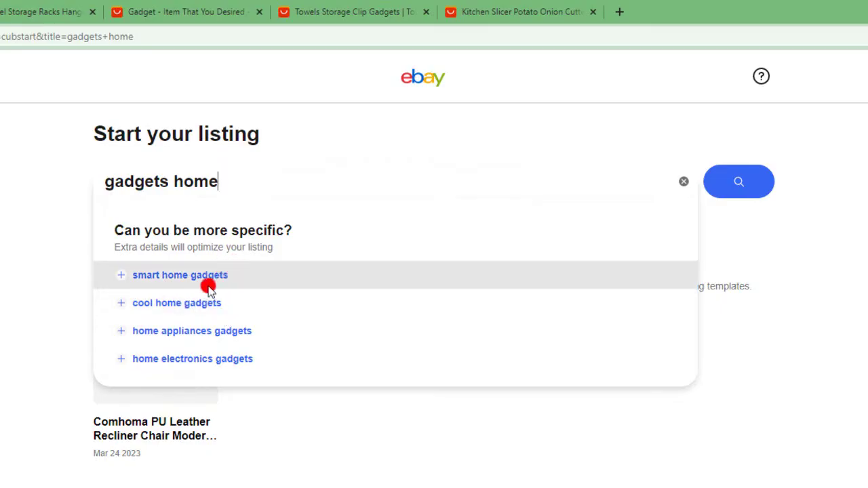
pyautogui.click(167, 308)
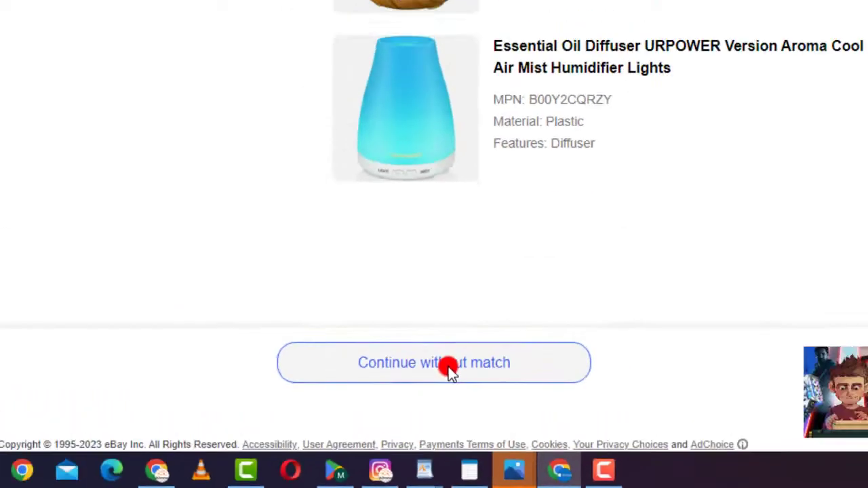
# - Continue without a product match, set the item condition to New and open the listing form, dismissing its updates notice
pyautogui.click(457, 242)
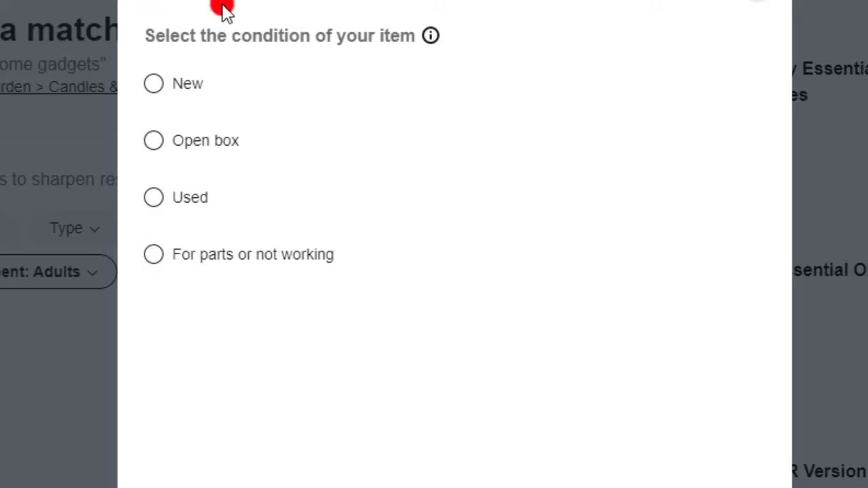
pyautogui.click(156, 84)
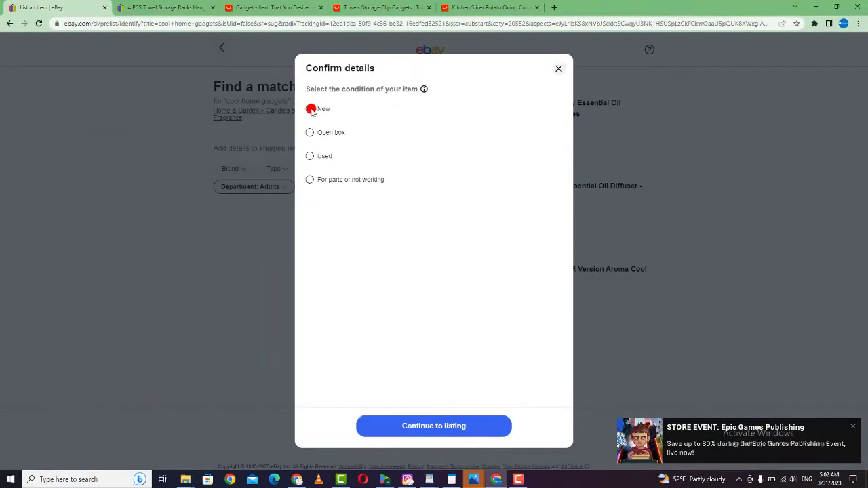
pyautogui.click(415, 426)
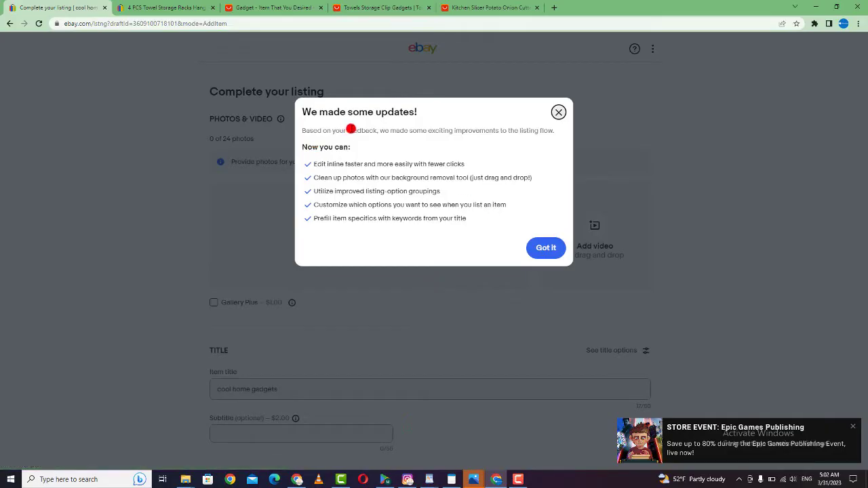
pyautogui.click(546, 248)
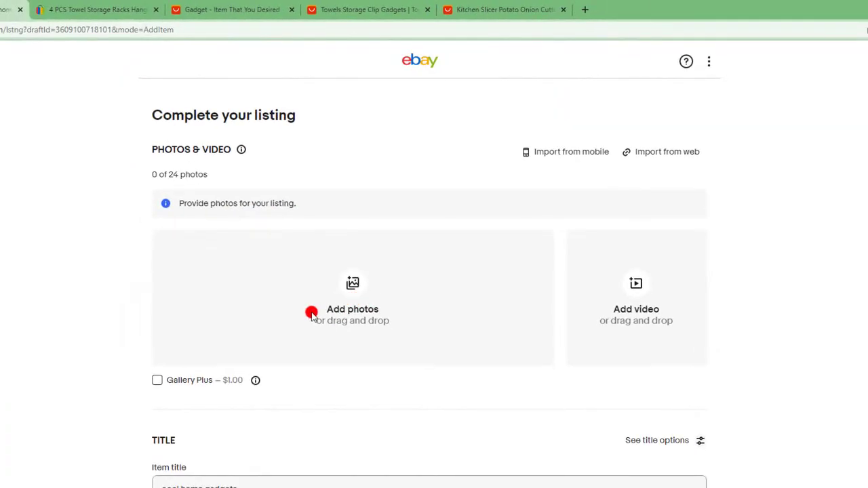
# - View the towel rack's product photos on AliExpress and search Google for "alimedia extension" in a new tab
pyautogui.click(218, 4)
pyautogui.click(333, 6)
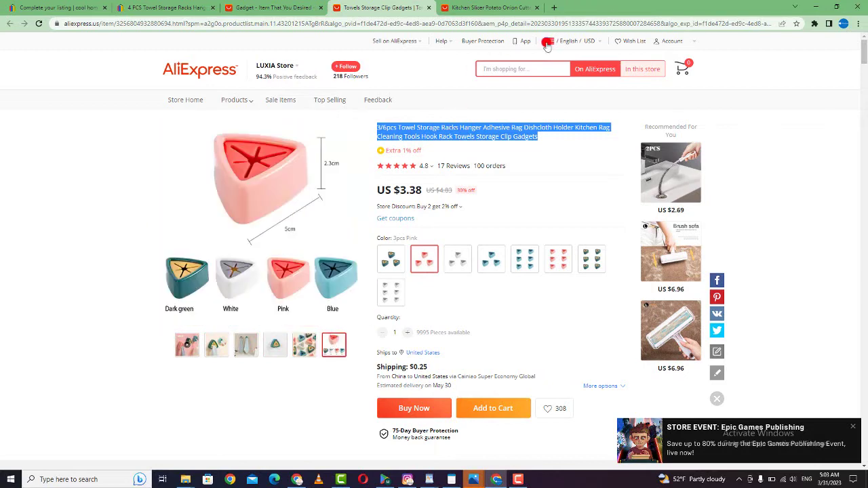
pyautogui.click(553, 8)
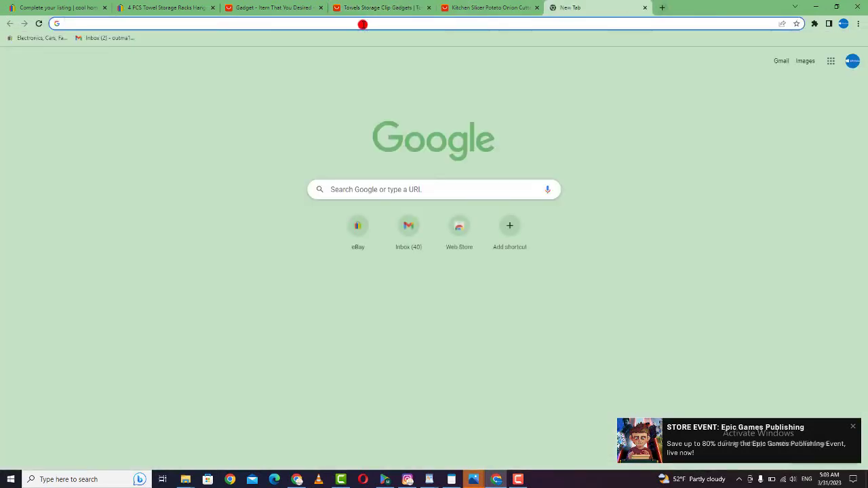
pyautogui.click(343, 28)
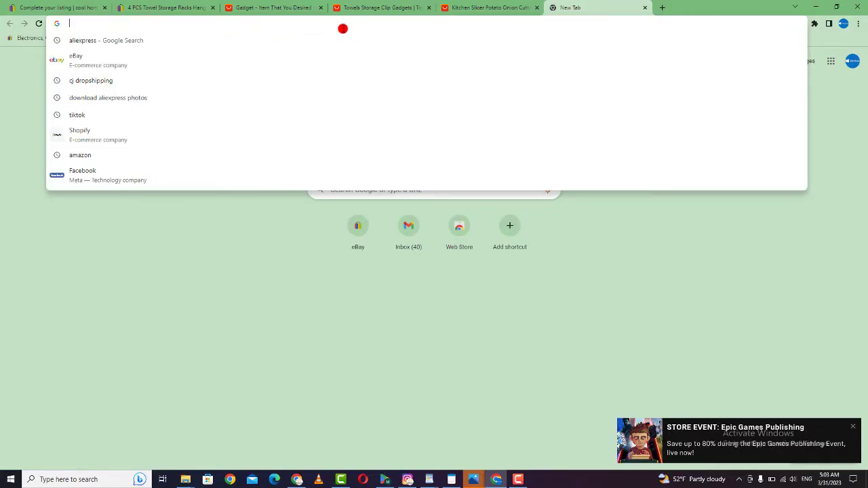
pyautogui.write('alime')
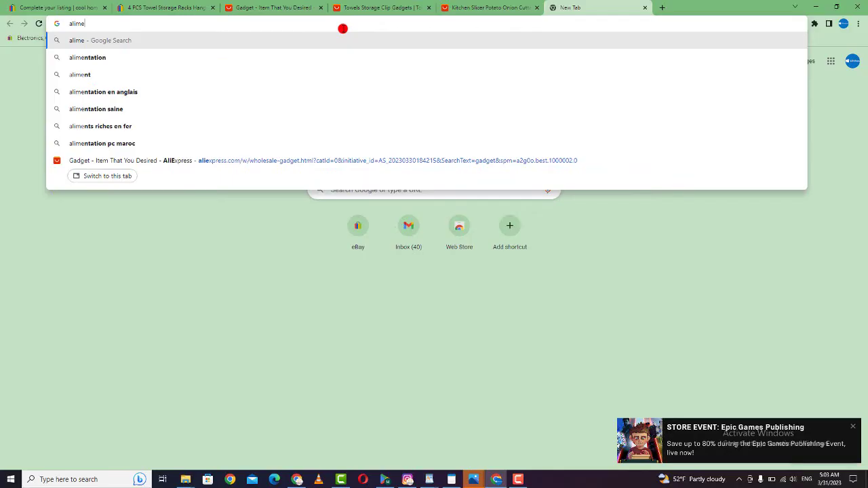
pyautogui.write('dia')
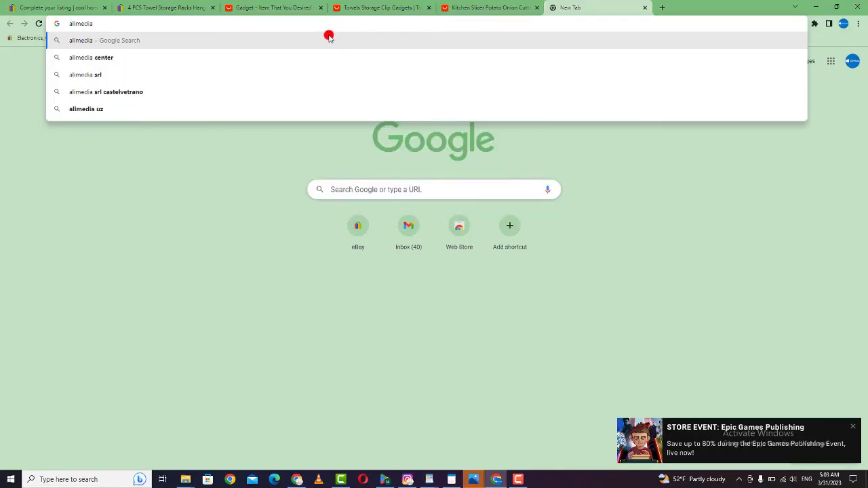
pyautogui.write(' ex')
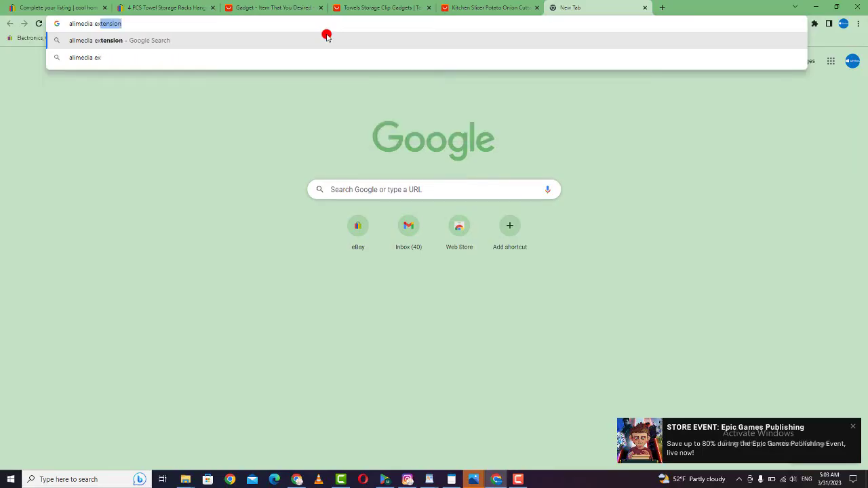
pyautogui.click(183, 42)
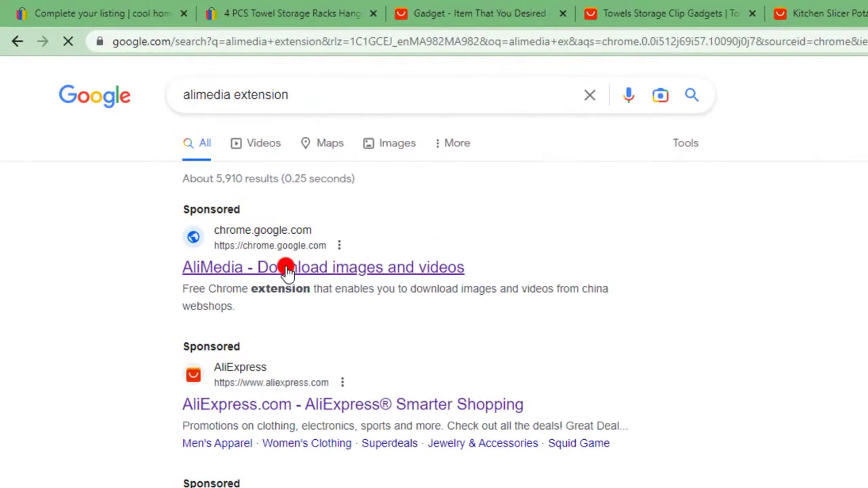
# - Install the AliMedia extension in Chrome from its Chrome Web Store page and open a new tab
pyautogui.click(287, 269)
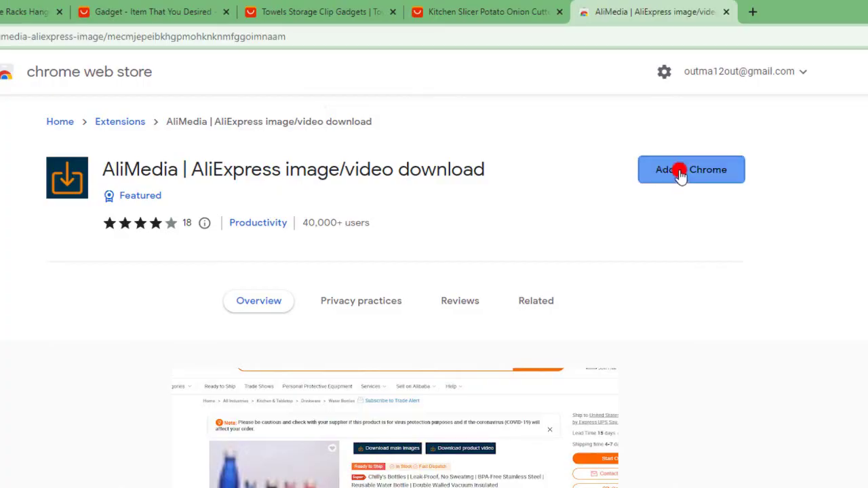
pyautogui.click(681, 178)
pyautogui.click(420, 214)
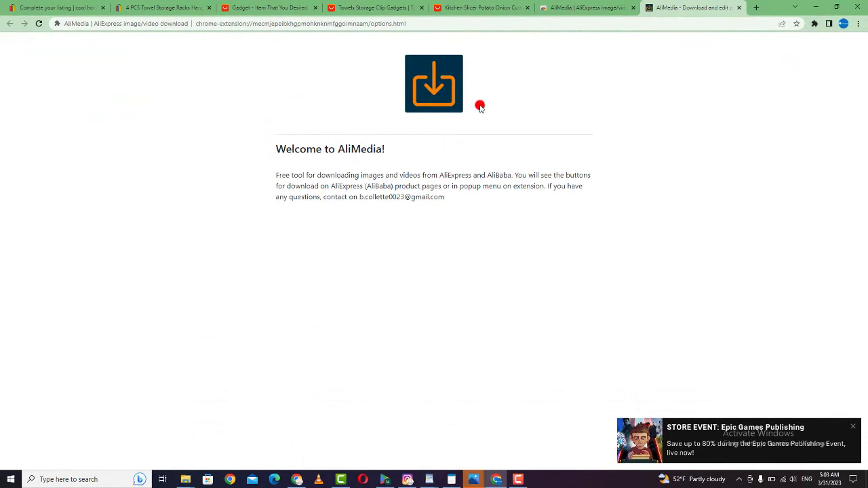
pyautogui.click(759, 9)
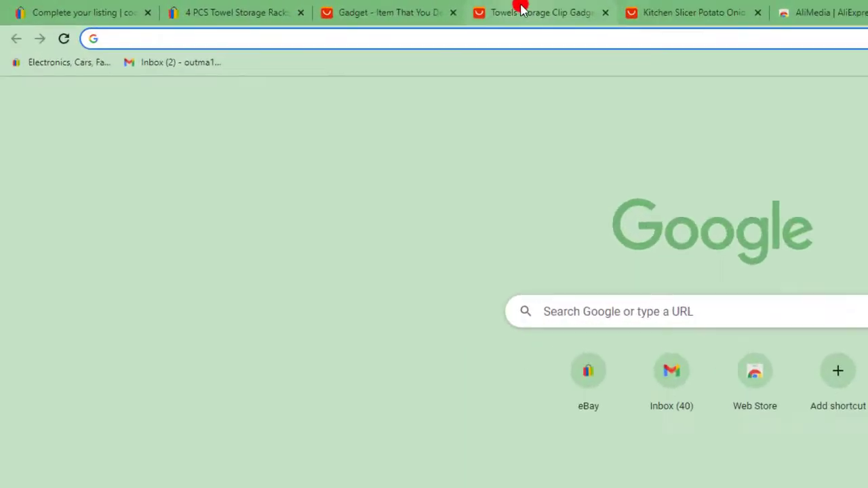
# - Download the towel rack's main images from its AliExpress page with AliMedia, allowing multiple file downloads
pyautogui.click(522, 8)
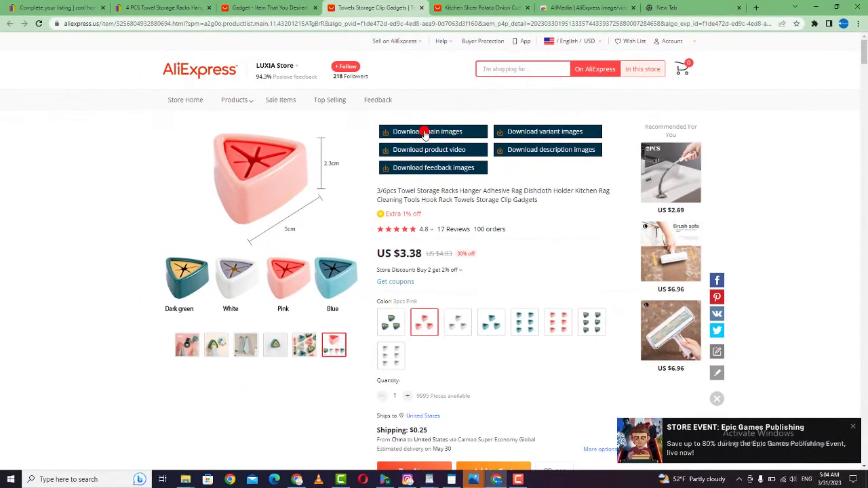
pyautogui.click(426, 133)
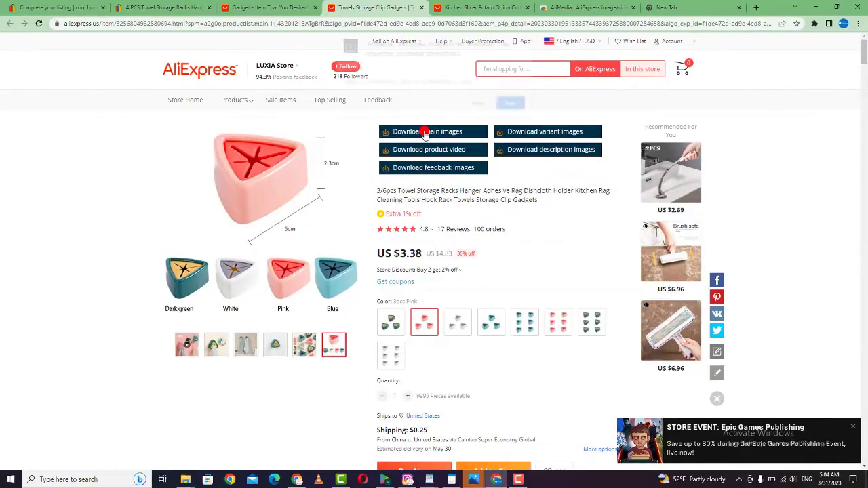
pyautogui.click(479, 105)
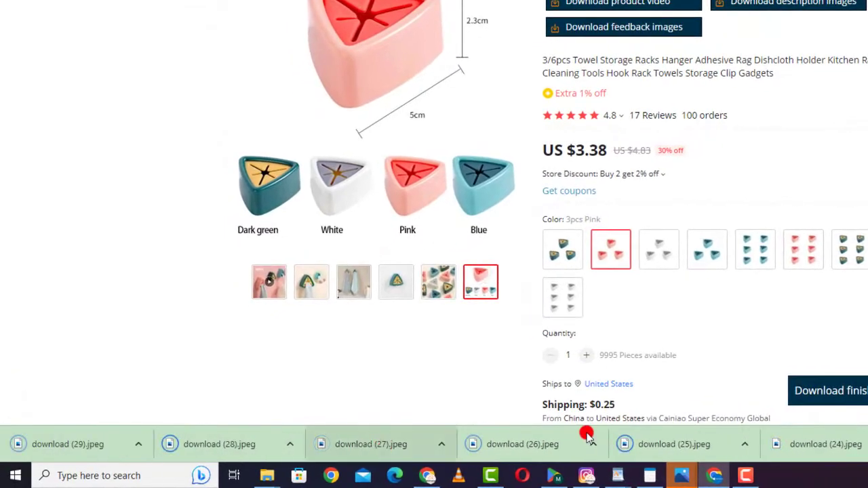
# - View the downloaded images download (29), download (28) and download (27), and close the photo viewer
pyautogui.click(59, 448)
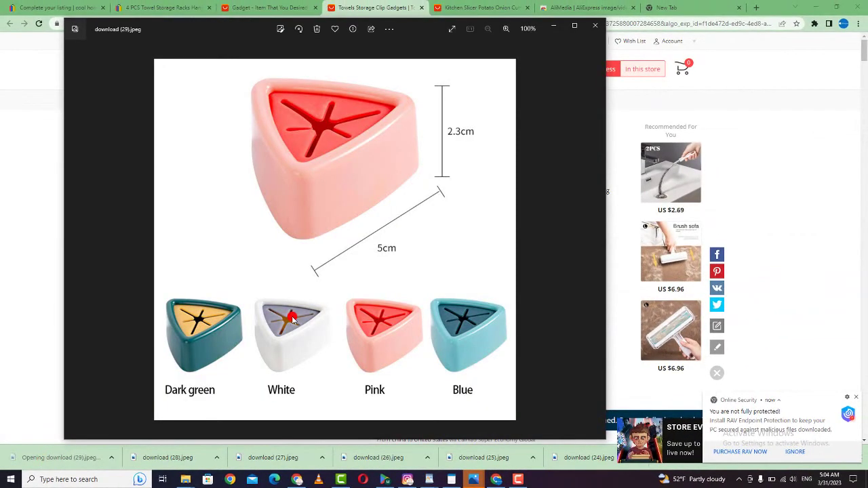
pyautogui.click(156, 458)
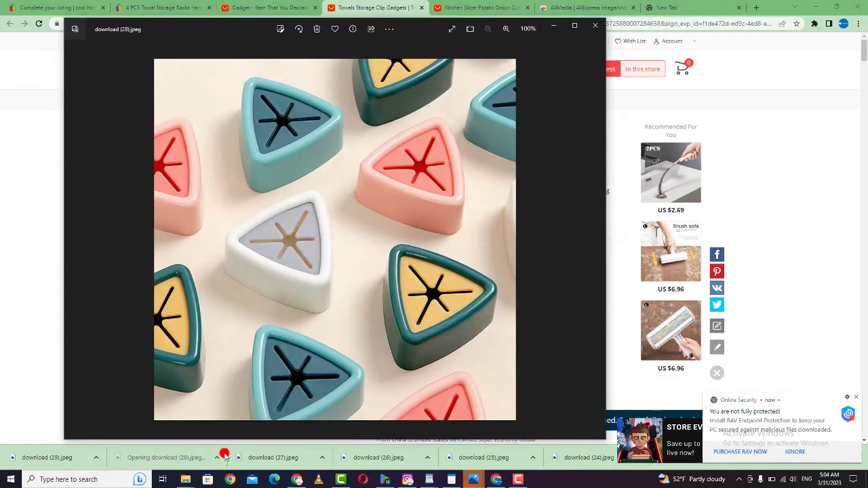
pyautogui.click(260, 460)
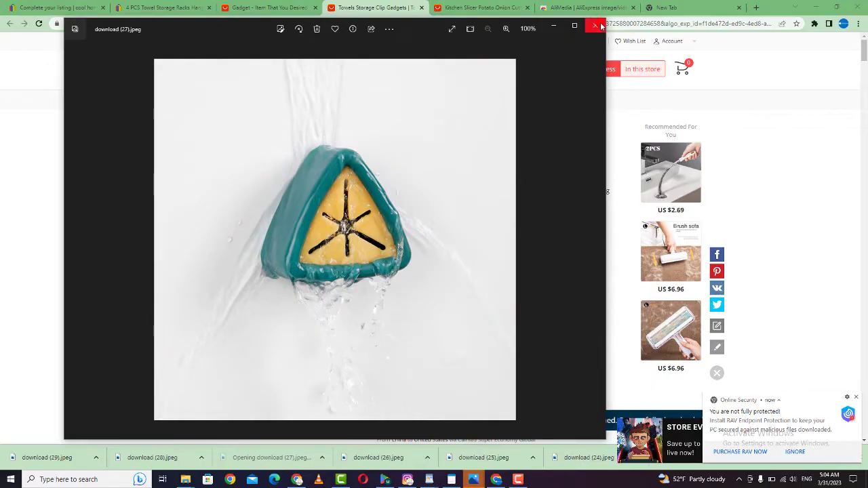
pyautogui.click(595, 26)
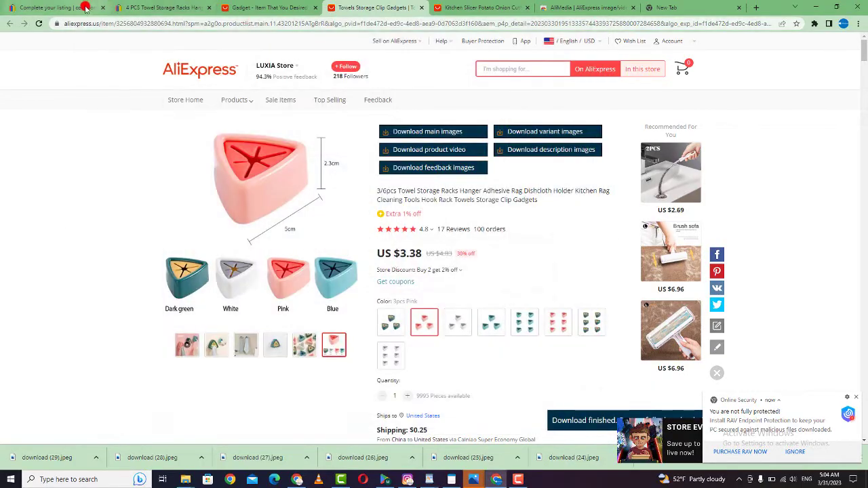
# - Add four photos to the eBay listing: download (29) and newly made copies of download (24), (25) and (26)
pyautogui.click(74, 6)
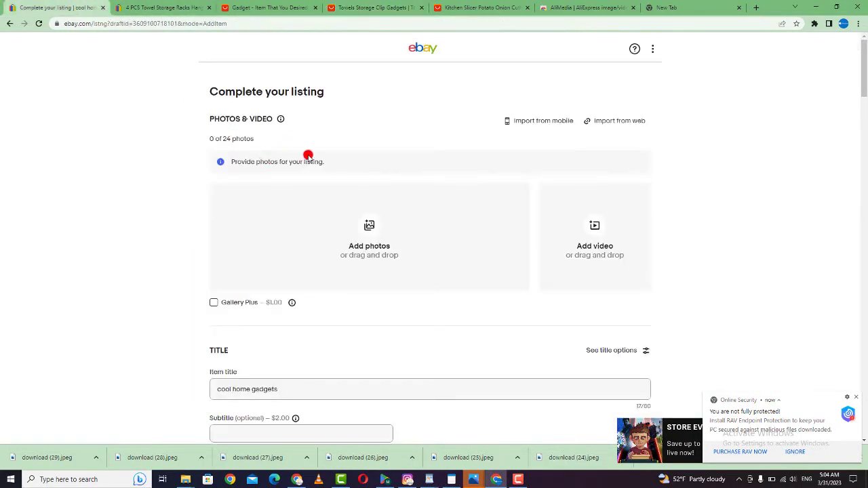
pyautogui.click(369, 231)
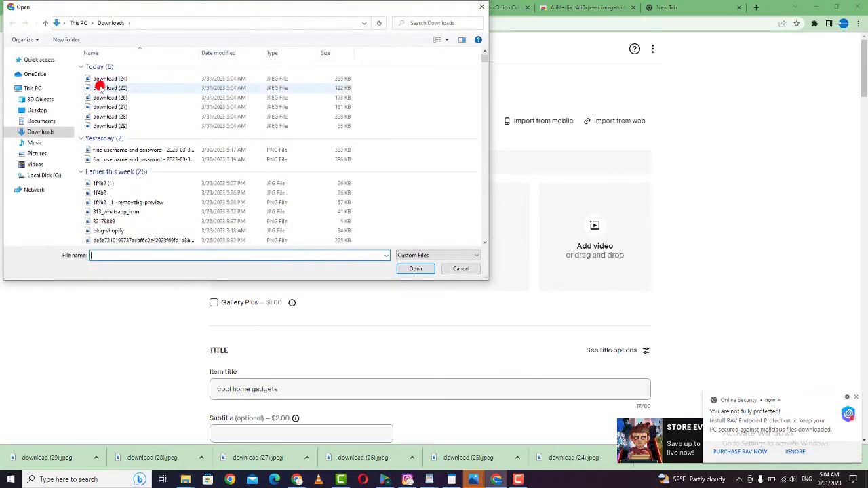
pyautogui.click(102, 80)
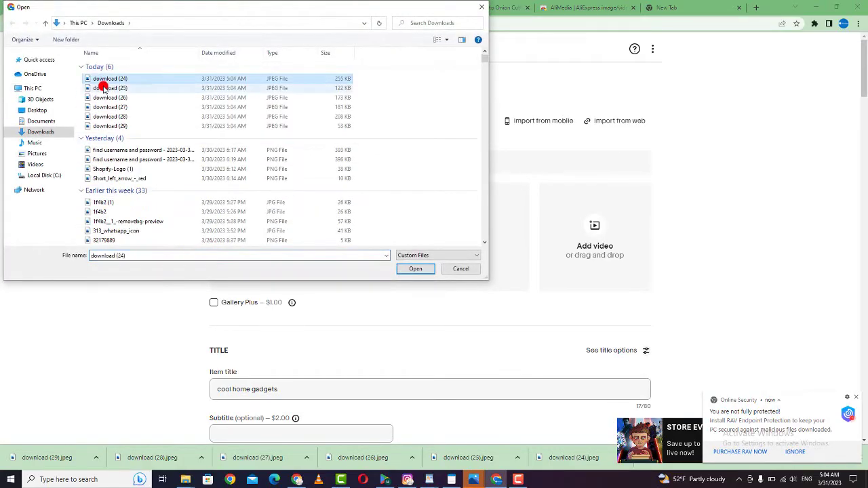
pyautogui.keyDown('ctrl'); pyautogui.click(102, 88); pyautogui.keyUp('ctrl')
pyautogui.keyDown('ctrl'); pyautogui.click(101, 98); pyautogui.keyUp('ctrl')
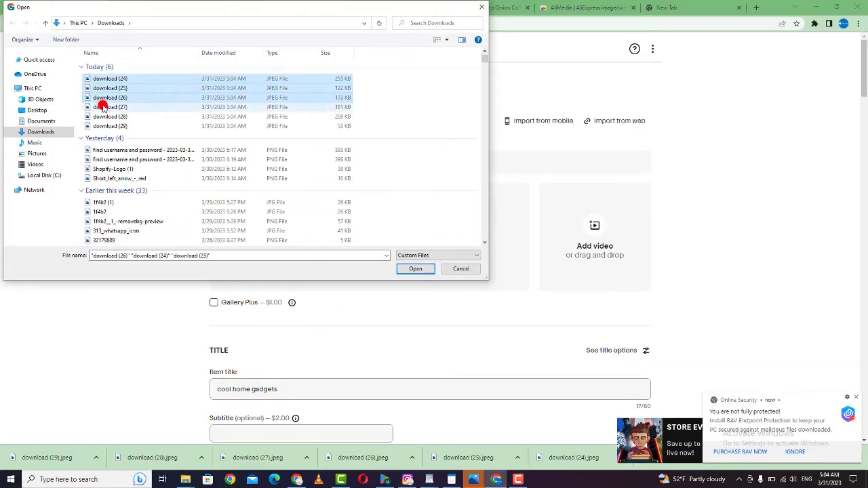
pyautogui.hotkey('ctrl', 'c')
pyautogui.hotkey('ctrl', 'v')
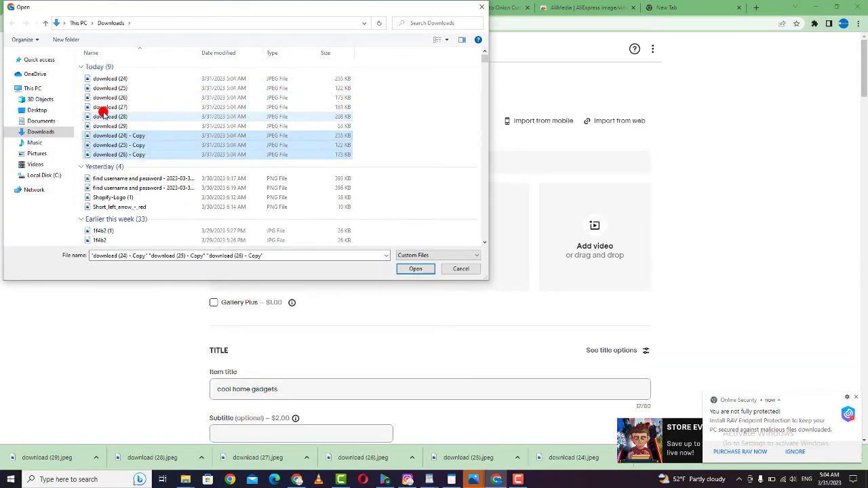
pyautogui.keyDown('ctrl'); pyautogui.click(104, 125); pyautogui.keyUp('ctrl')
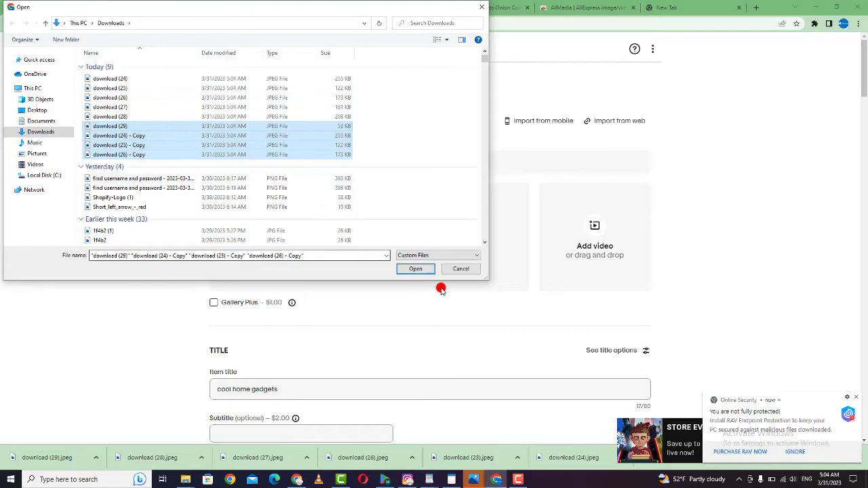
pyautogui.click(417, 270)
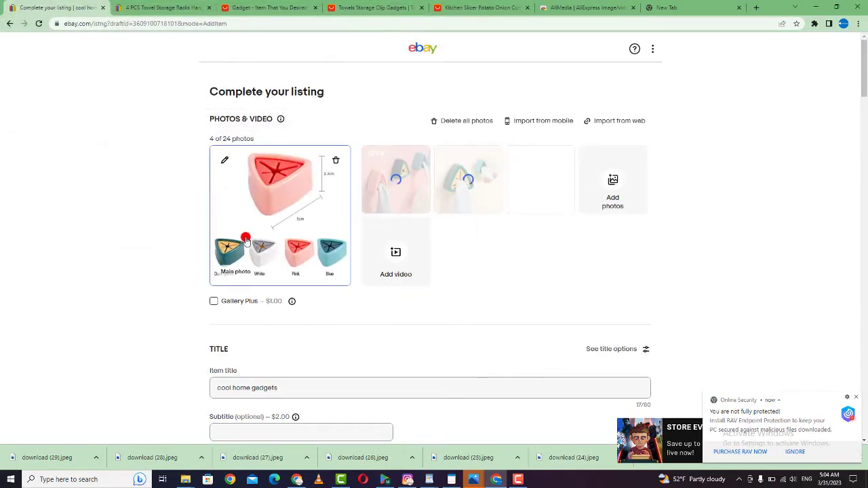
# - Replace the listing's item title with the other eBay listing's "4 PCS Towel Storage Racks Hanger Adhesive Holder Kitchen Cleaning Tool Bathroom"
pyautogui.moveTo(865, 68); pyautogui.dragTo(865, 94)
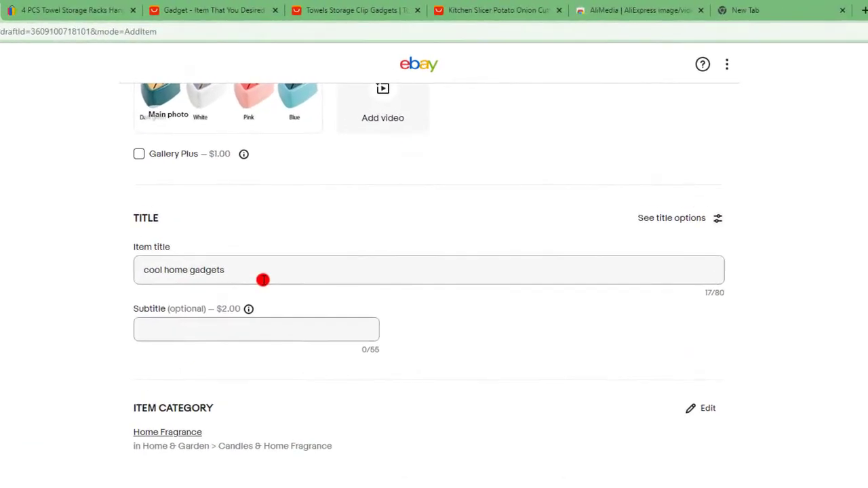
pyautogui.tripleClick(229, 275)
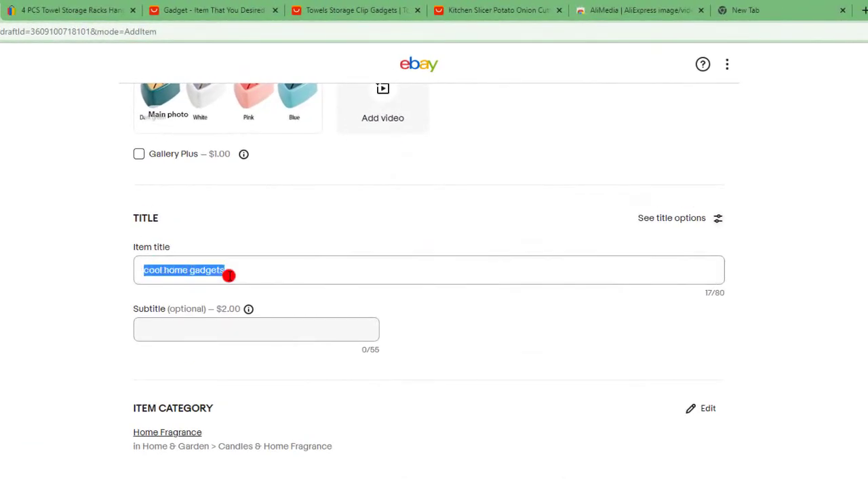
pyautogui.press('BackSpace')
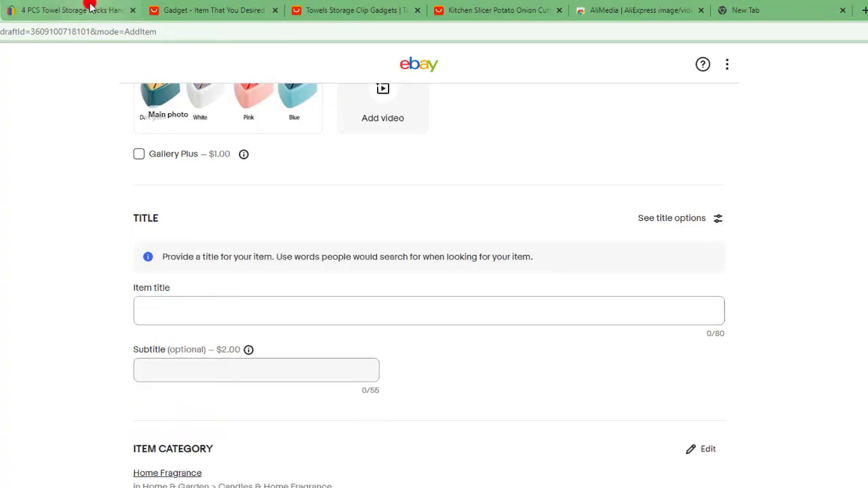
pyautogui.click(88, 8)
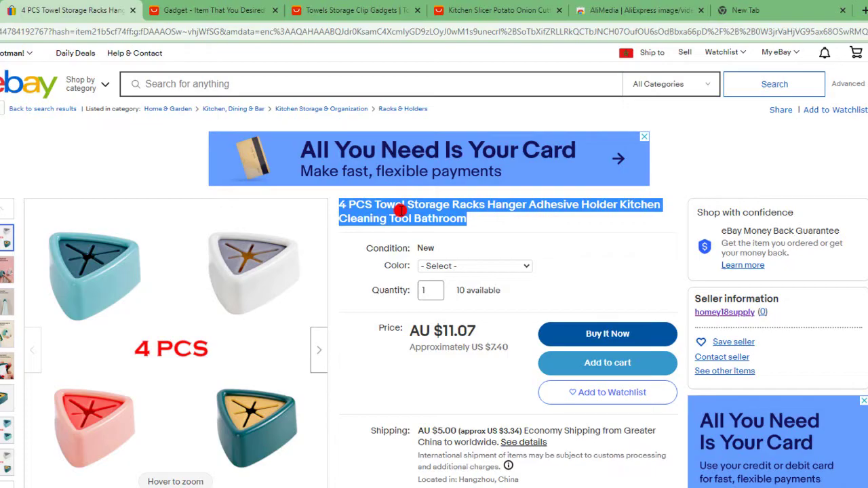
pyautogui.click(219, 10)
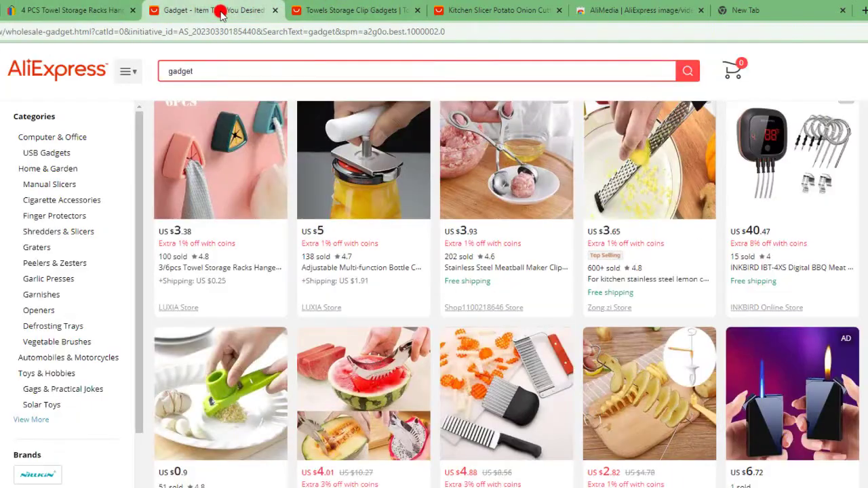
pyautogui.click(308, 8)
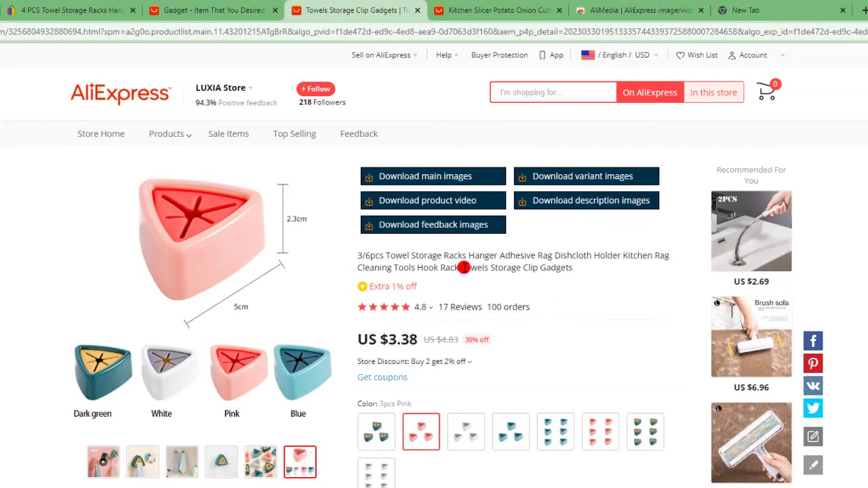
pyautogui.click(100, 7)
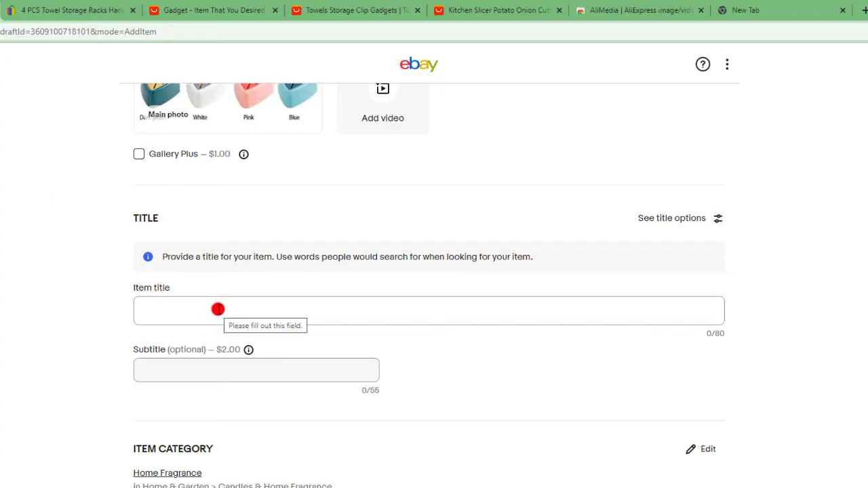
pyautogui.hotkey('ctrl', 'v')
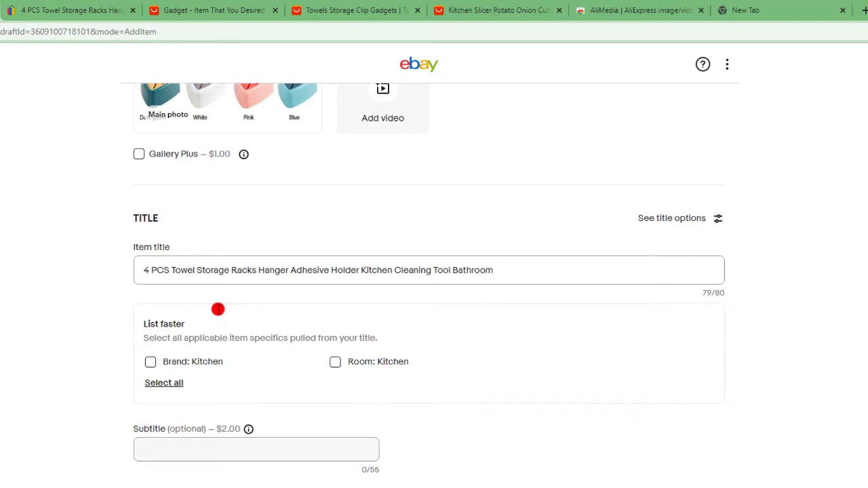
pyautogui.click(218, 309)
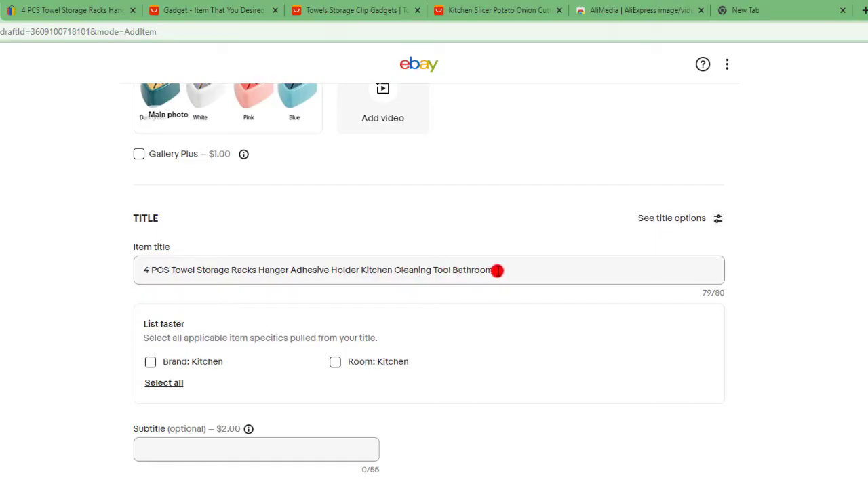
# - Replace "Bathroom" in the item title with "2023" and select the suggested item specific Year Manufactured: 2023
pyautogui.moveTo(498, 271); pyautogui.dragTo(471, 271)
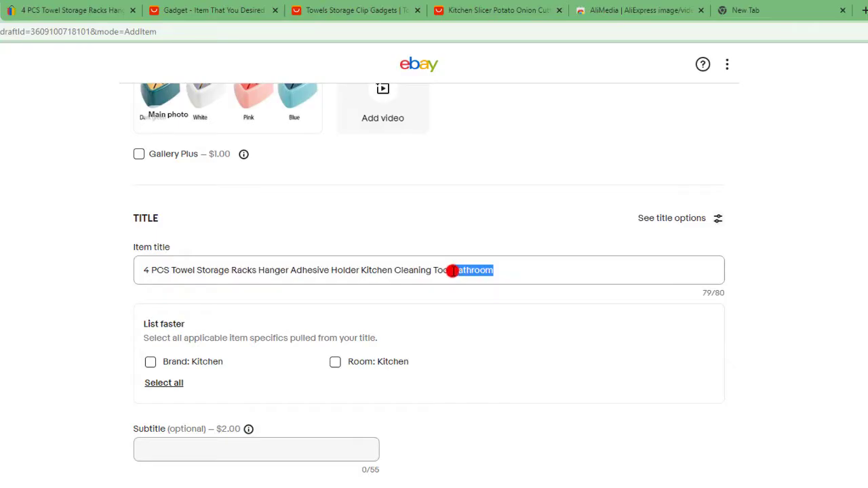
pyautogui.press('BackSpace')
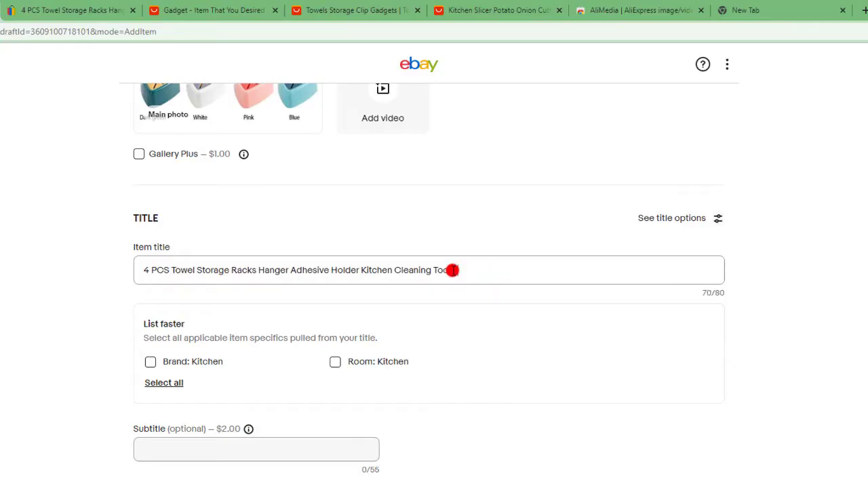
pyautogui.write('2023')
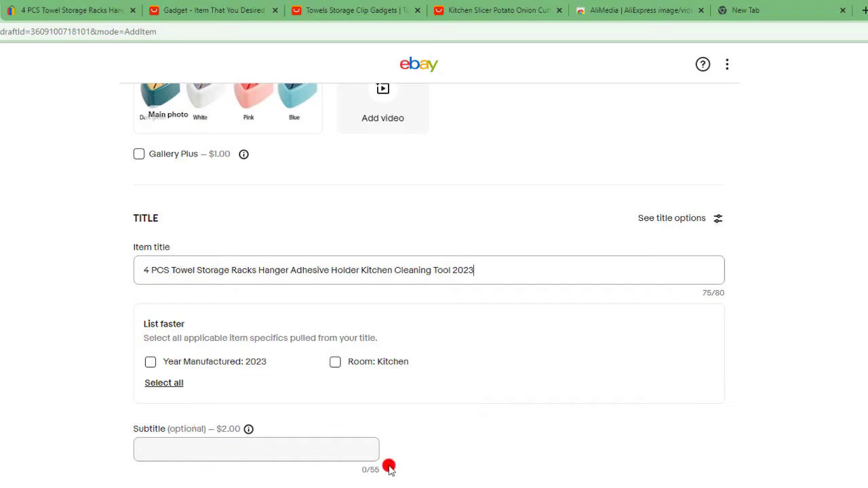
pyautogui.scroll(-2, 407, 316)
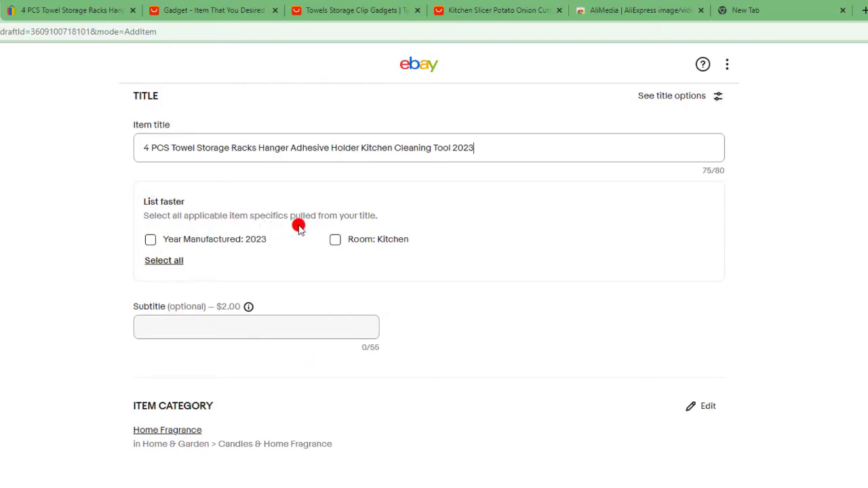
pyautogui.click(150, 241)
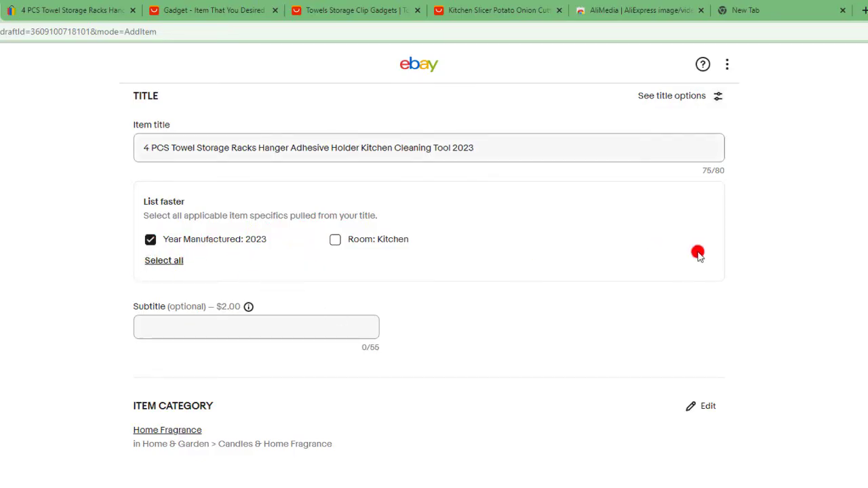
# - Review the draft's item category and specifics, and check the competing eBay listing's product, price and shipping details
pyautogui.scroll(-2, 368, 265)
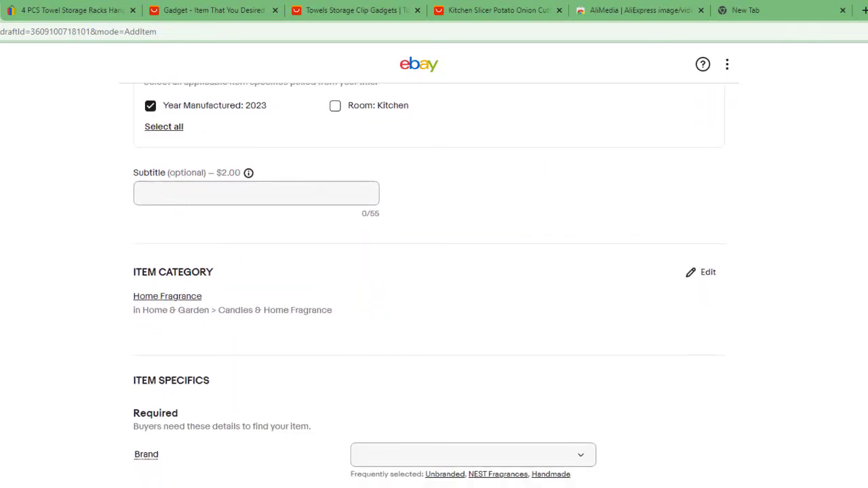
pyautogui.scroll(-2, 424, 285)
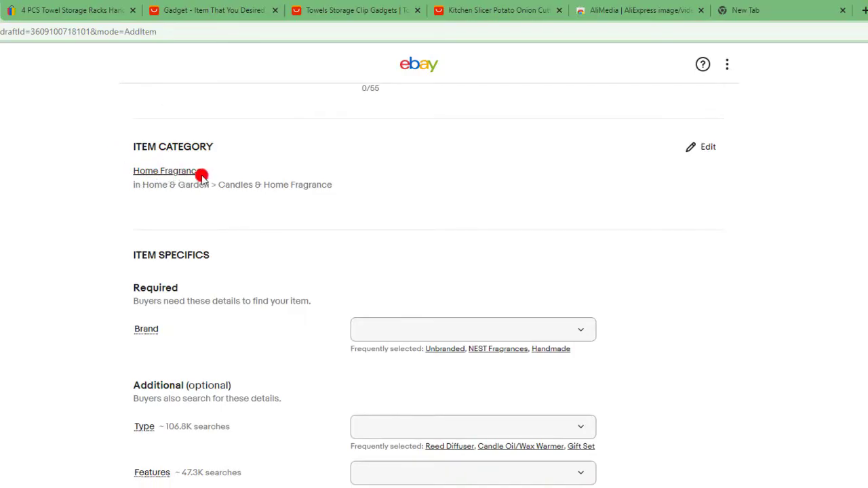
pyautogui.scroll(-2, 435, 272)
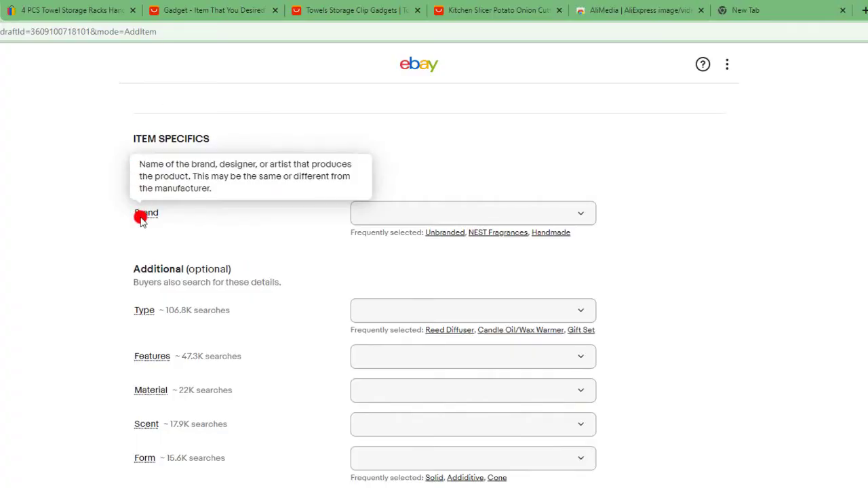
pyautogui.click(66, 5)
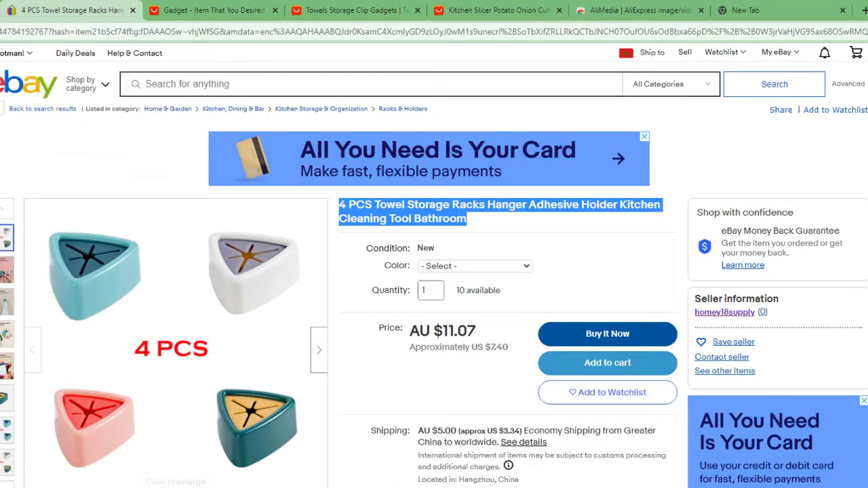
pyautogui.scroll(-1, 434, 272)
pyautogui.scroll(-2, 434, 265)
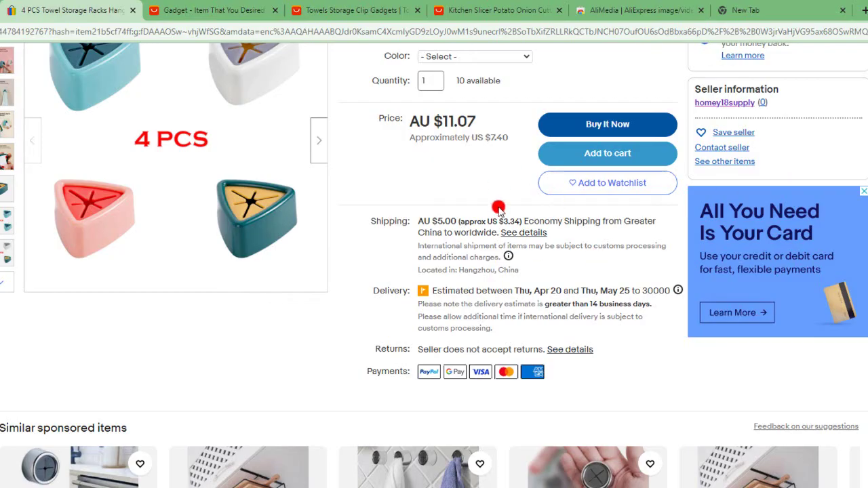
# - Look through the AliExpress towel rack page's color options, shipping details and product description
pyautogui.click(199, 7)
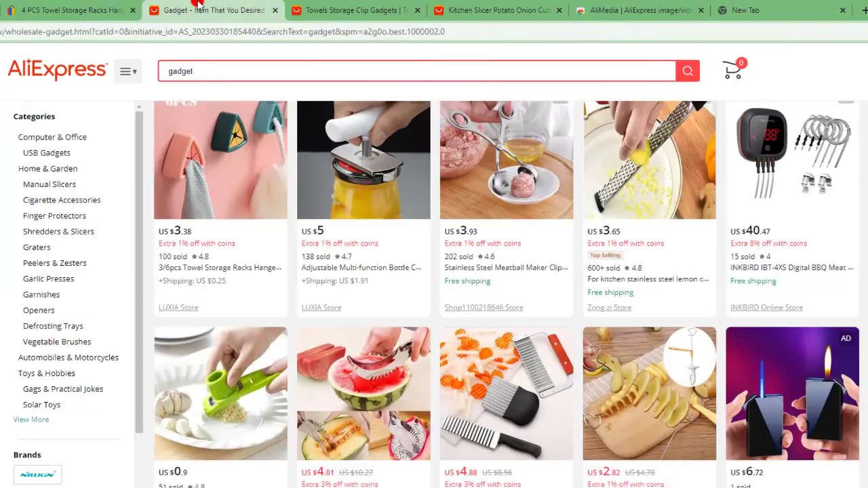
pyautogui.click(347, 9)
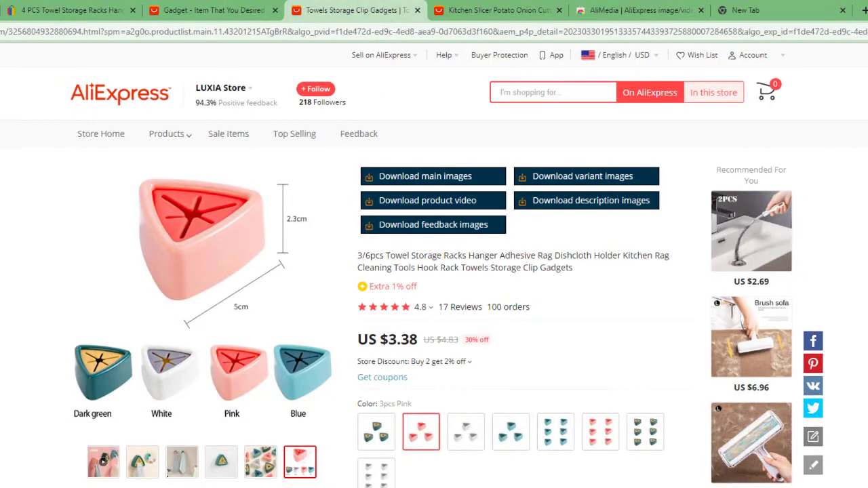
pyautogui.scroll(-7, 434, 271)
pyautogui.scroll(3, 434, 271)
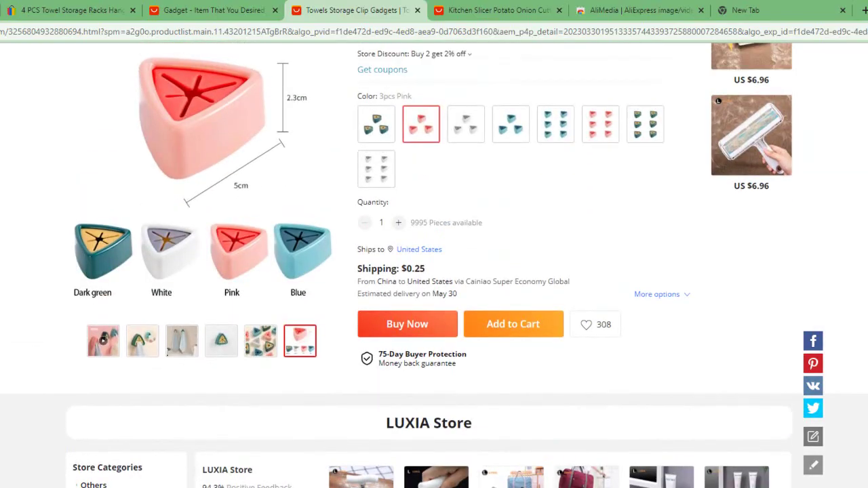
pyautogui.scroll(-5, 434, 271)
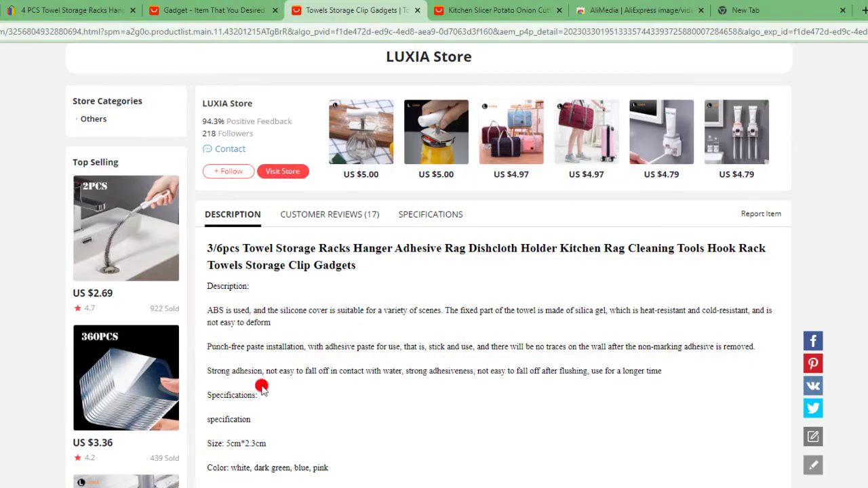
# - Return to the eBay draft and set the required Brand item specific to Unbranded
pyautogui.click(41, 10)
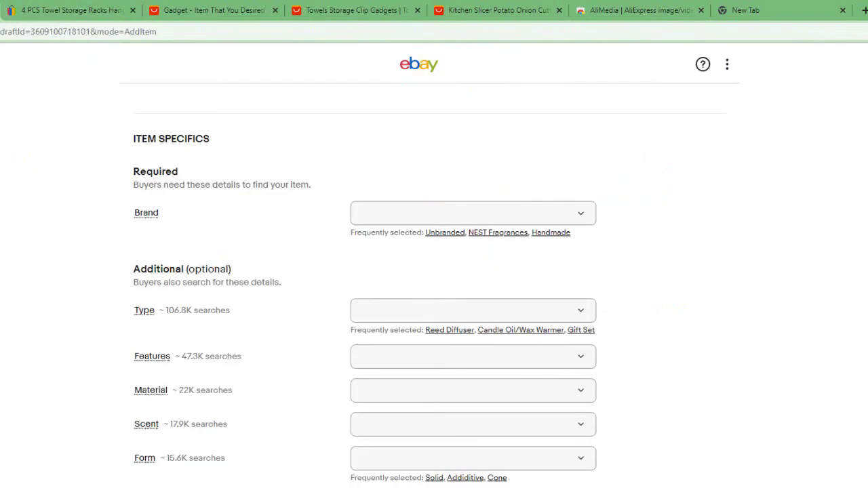
pyautogui.click(582, 217)
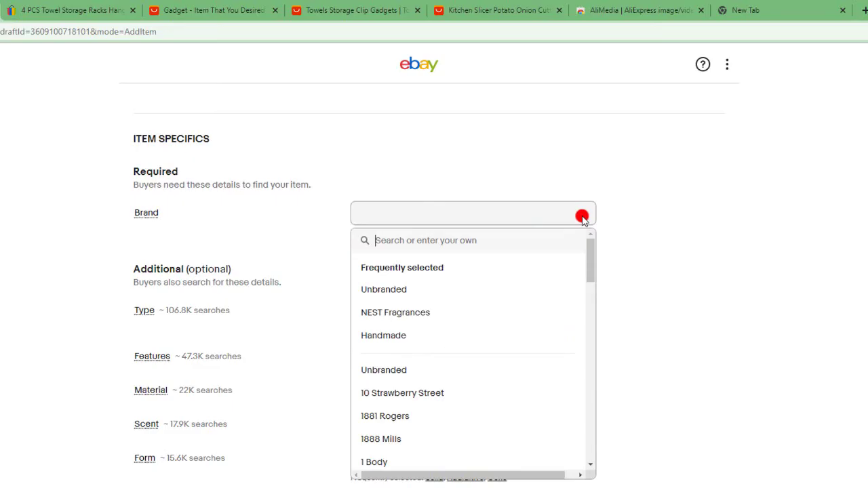
pyautogui.click(392, 294)
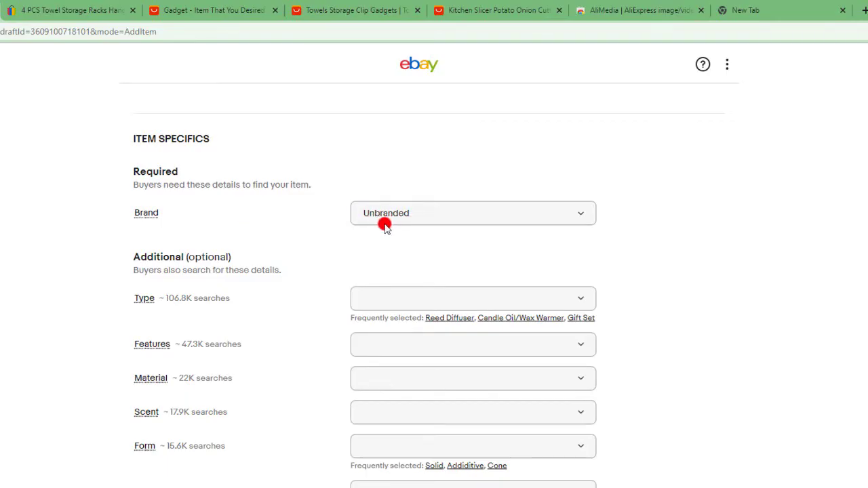
pyautogui.click(385, 228)
pyautogui.click(482, 145)
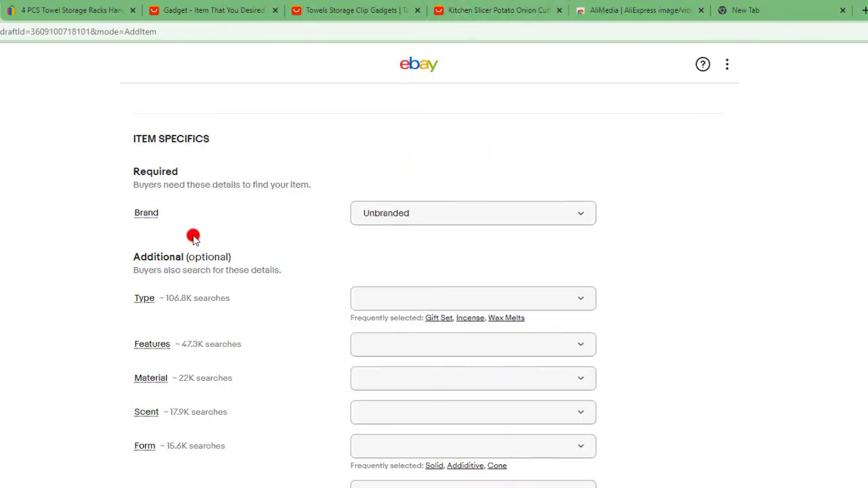
# - View the Type options without choosing one, and set the Material item specific to Plastic
pyautogui.click(581, 300)
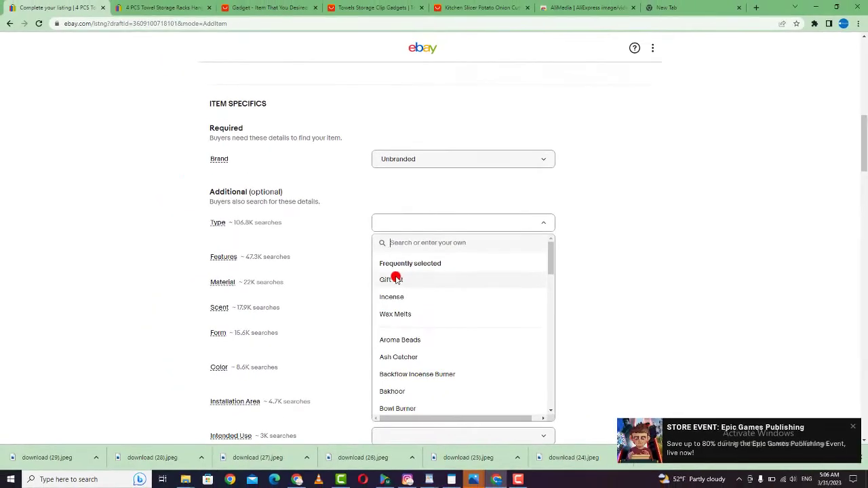
pyautogui.click(286, 144)
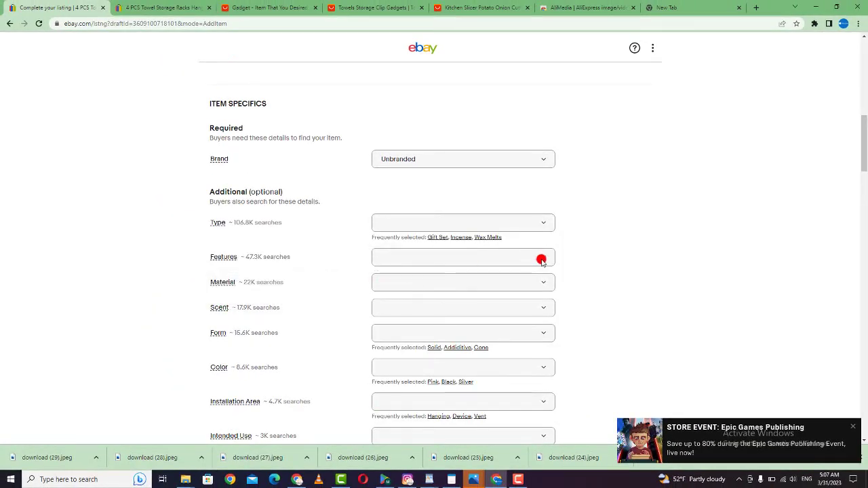
pyautogui.click(544, 283)
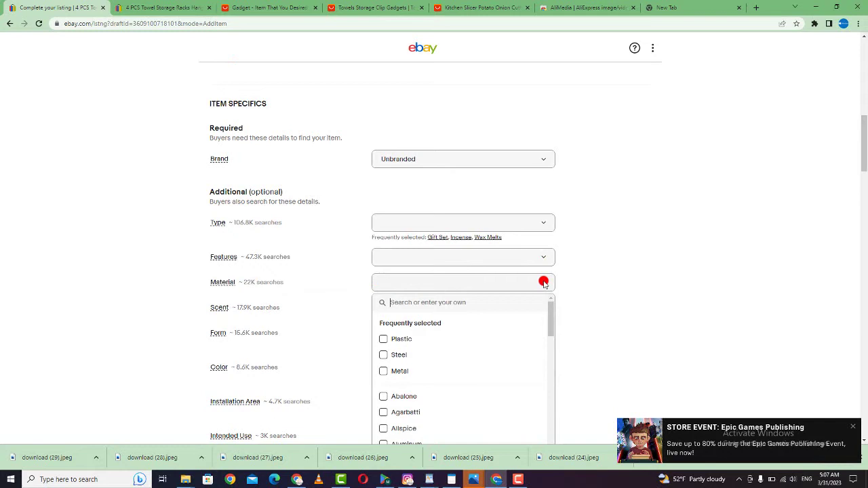
pyautogui.click(384, 339)
pyautogui.click(690, 255)
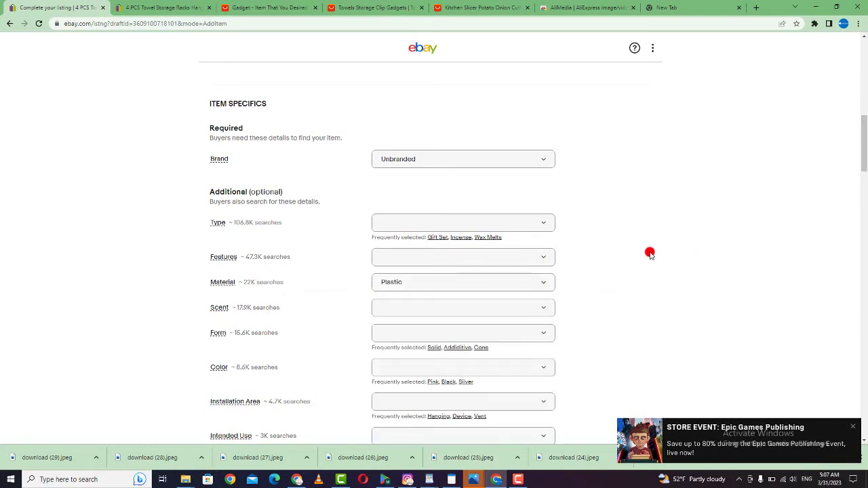
# - Try Pink, Black and Blue in turn as the listing's Color item specific
pyautogui.moveTo(865, 141); pyautogui.dragTo(865, 168)
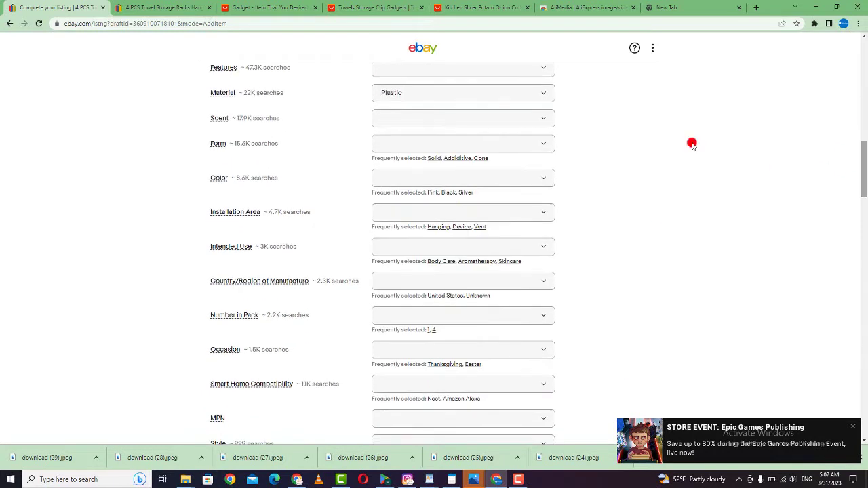
pyautogui.click(545, 178)
pyautogui.click(394, 234)
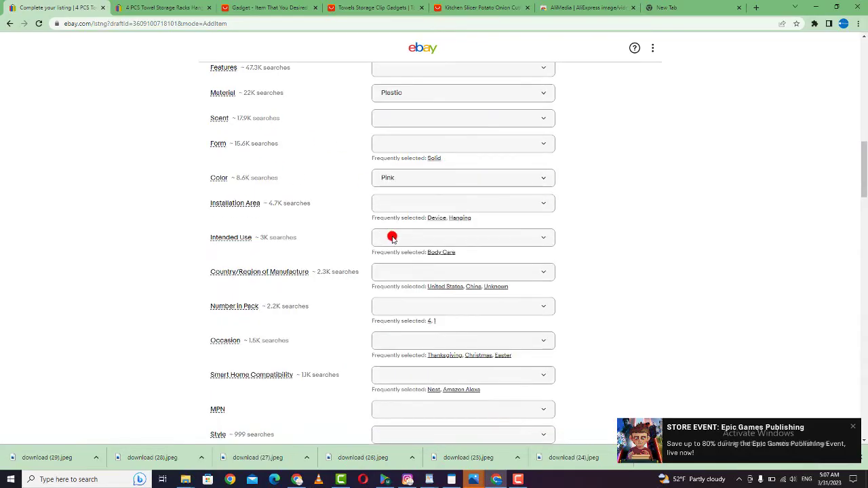
pyautogui.click(546, 179)
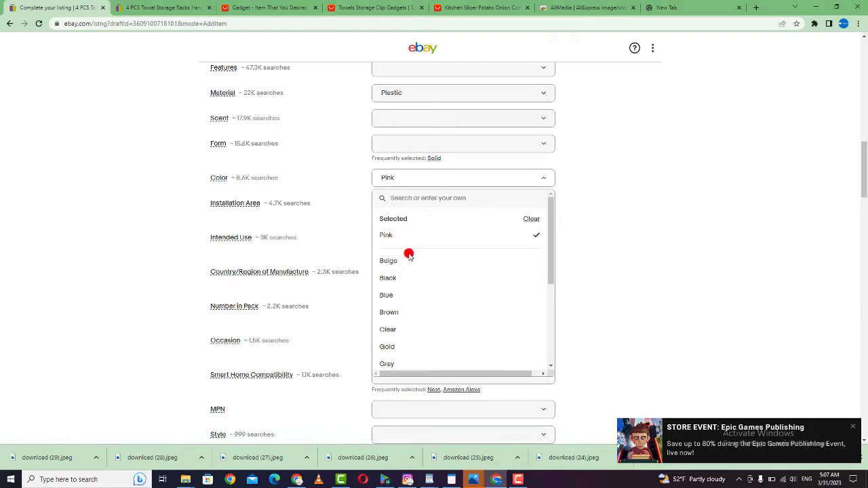
pyautogui.click(390, 278)
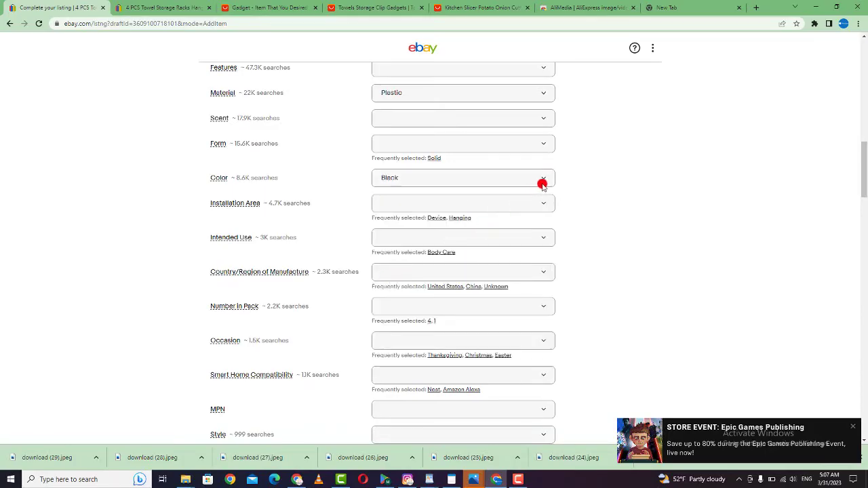
pyautogui.click(545, 179)
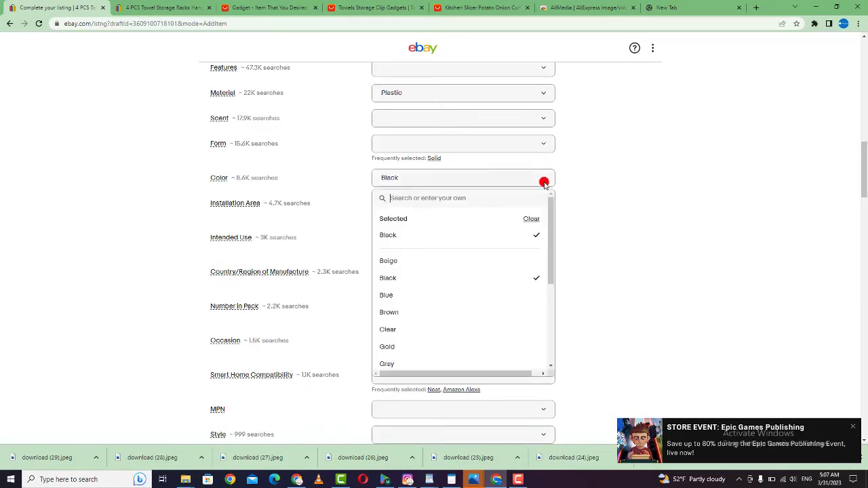
pyautogui.click(385, 300)
# - Set the Color item specific to Brown
pyautogui.click(541, 177)
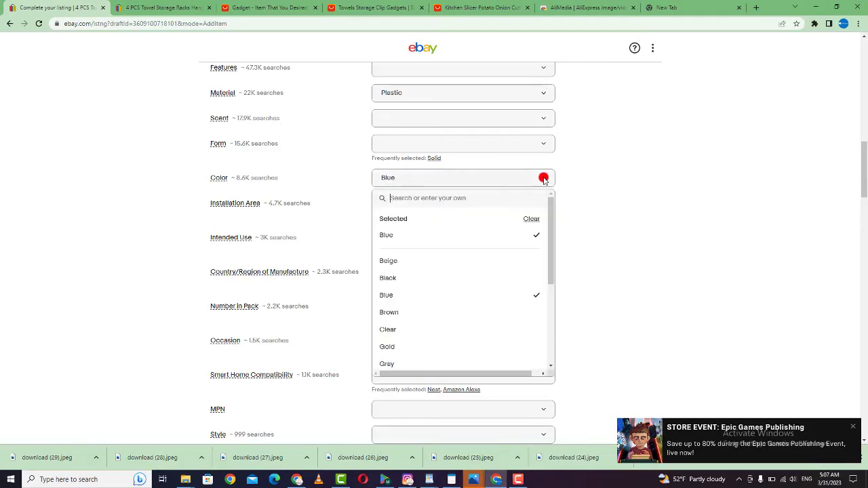
pyautogui.click(388, 312)
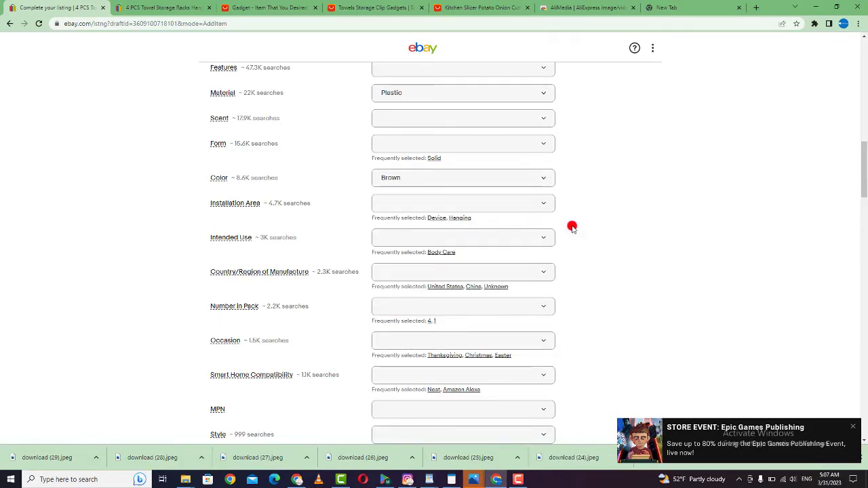
# - Expand the full list of optional item specifics and review it down to the Variations and Condition sections
pyautogui.scroll(-2, 865, 173)
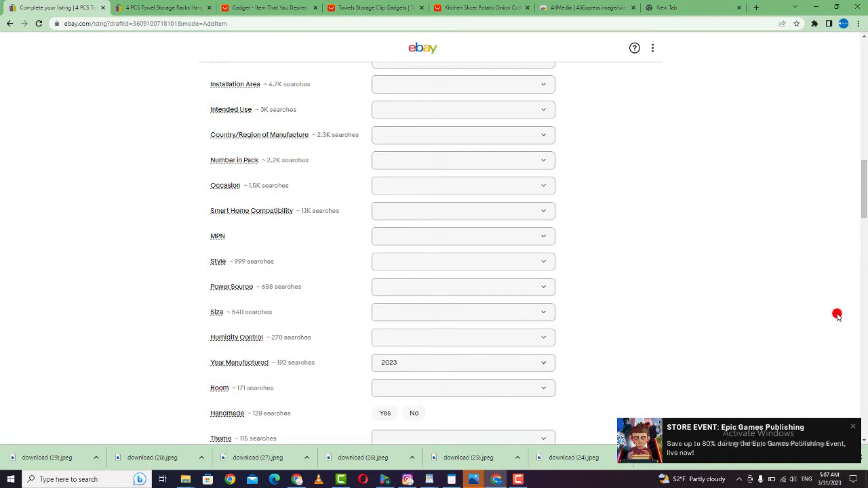
pyautogui.moveTo(865, 182); pyautogui.dragTo(865, 207)
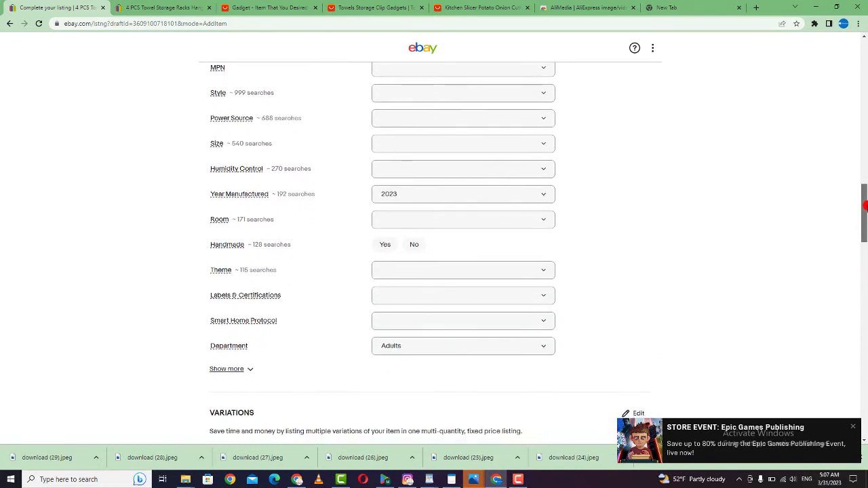
pyautogui.click(248, 370)
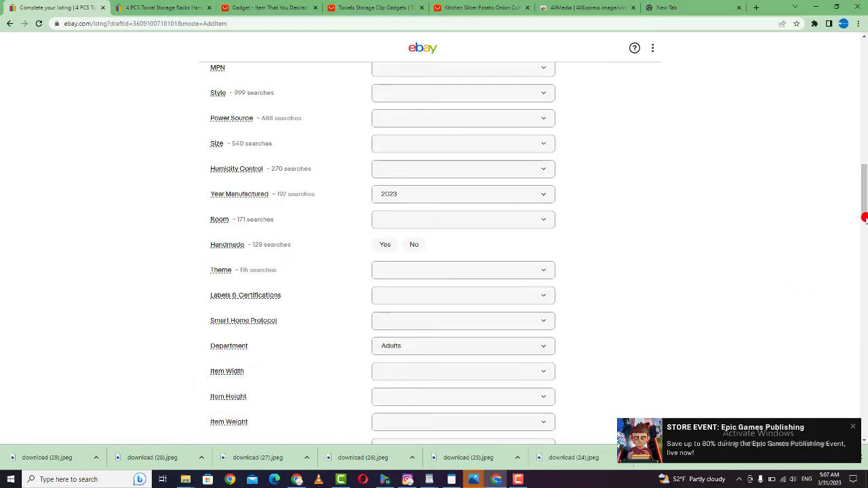
pyautogui.moveTo(865, 198); pyautogui.dragTo(866, 246)
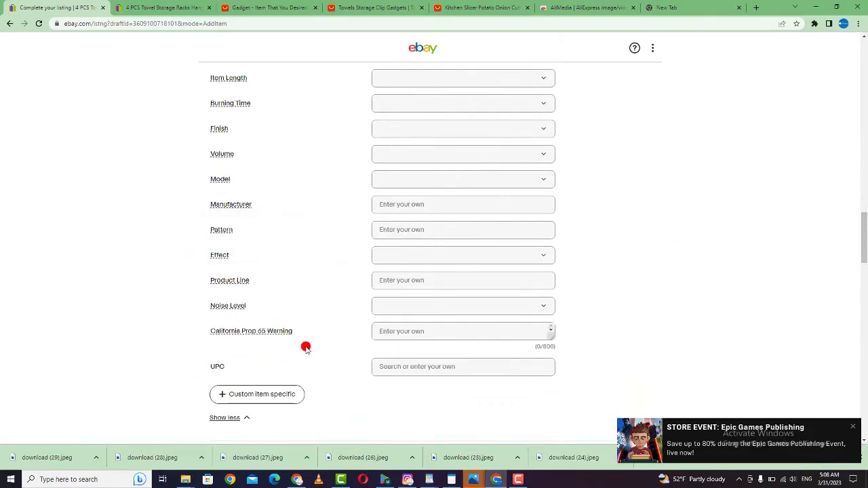
pyautogui.moveTo(860, 235); pyautogui.dragTo(864, 254)
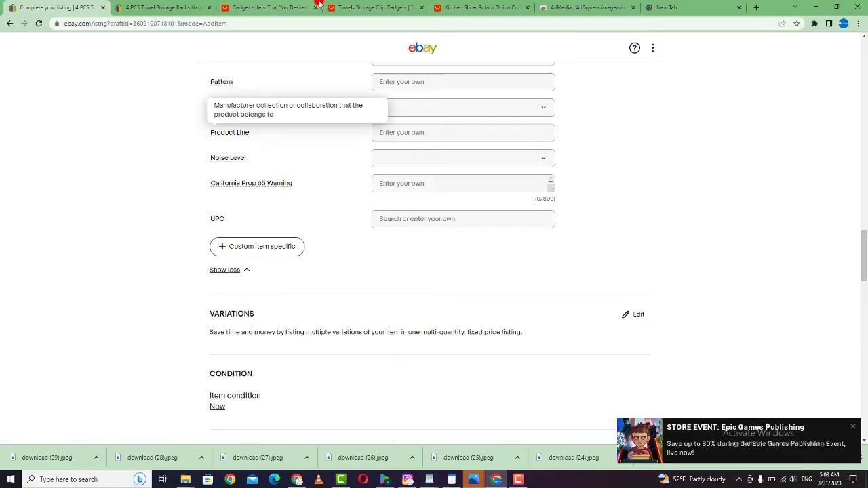
# - Check the towel rack's description and color variants on AliExpress, and return to the eBay draft's Description section
pyautogui.click(370, 7)
pyautogui.hotkey('ctrl', 'Tab')
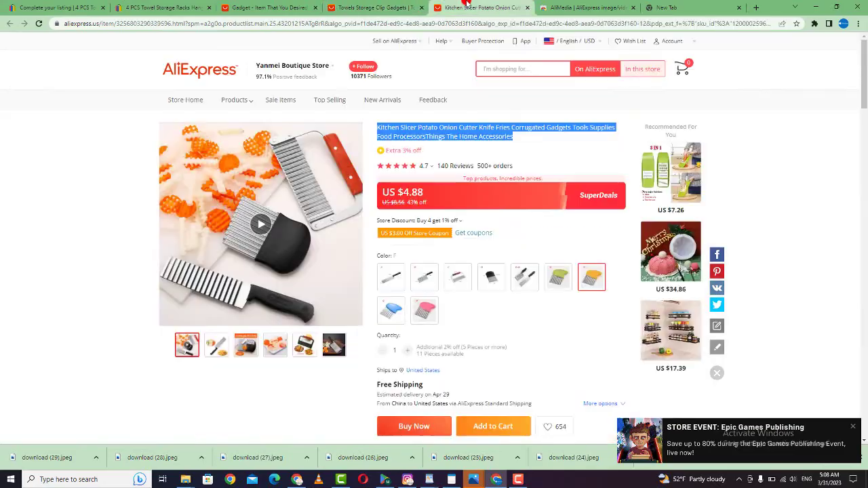
pyautogui.click(362, 7)
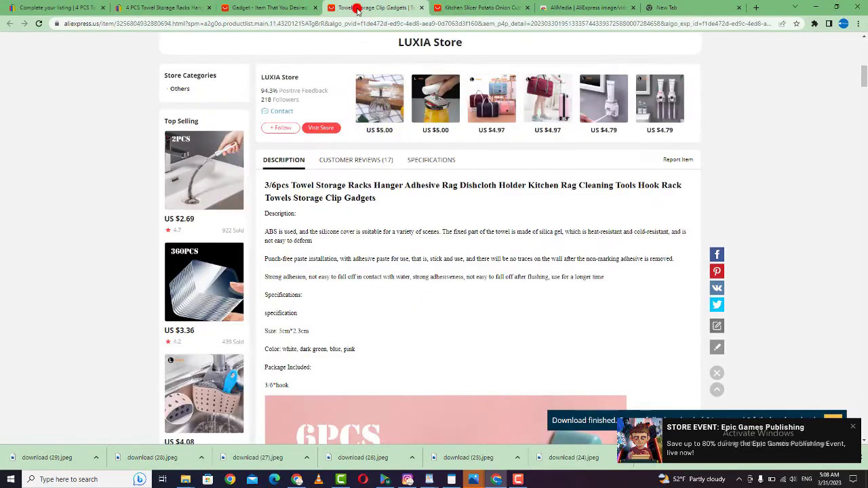
pyautogui.moveTo(865, 63); pyautogui.dragTo(865, 40)
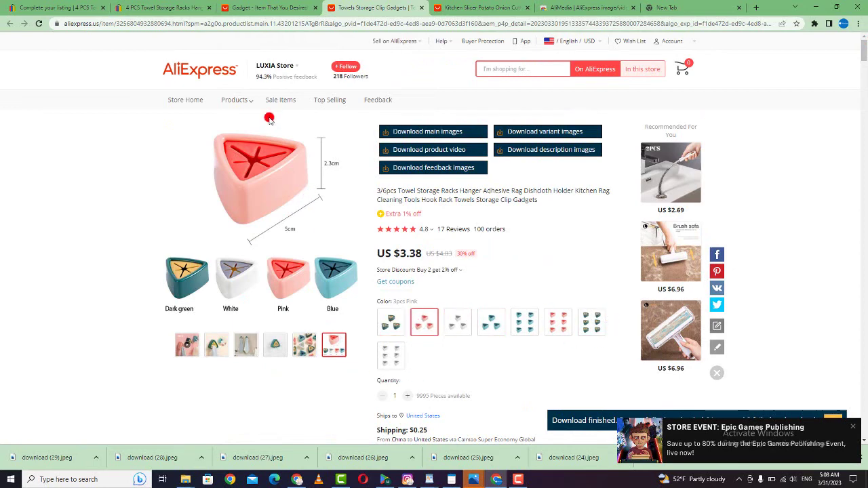
pyautogui.click(161, 7)
pyautogui.click(68, 6)
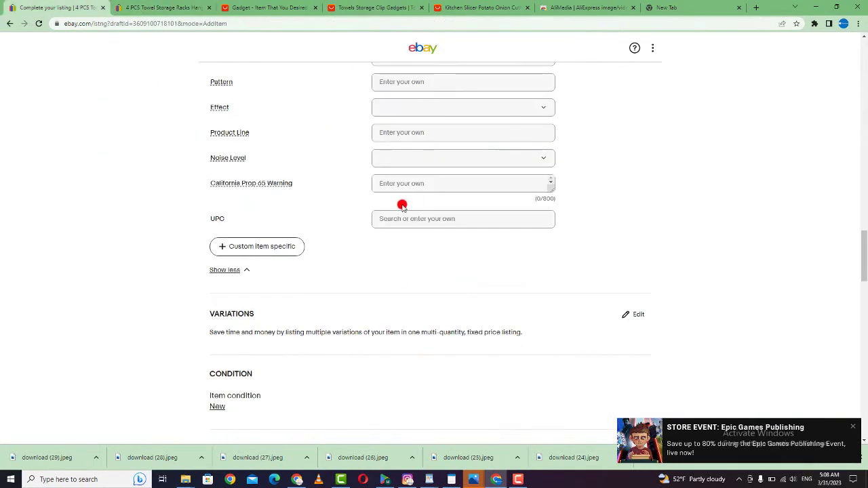
pyautogui.scroll(-2, 450, 241)
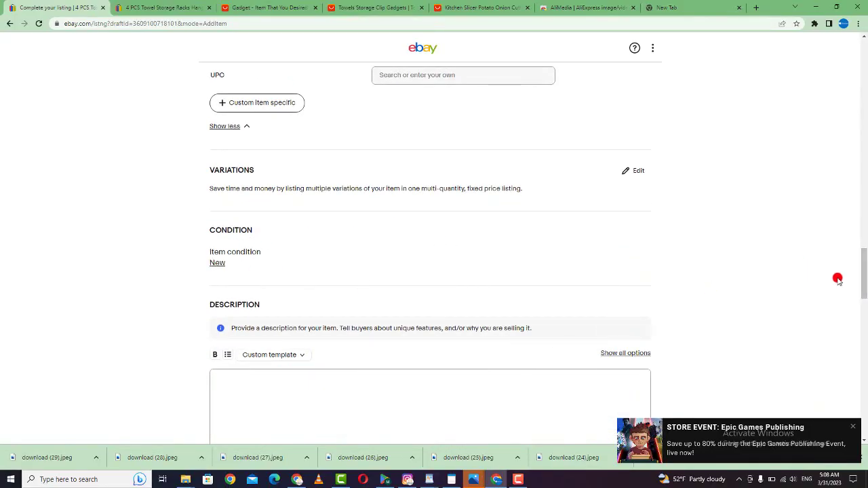
pyautogui.scroll(-2, 863, 277)
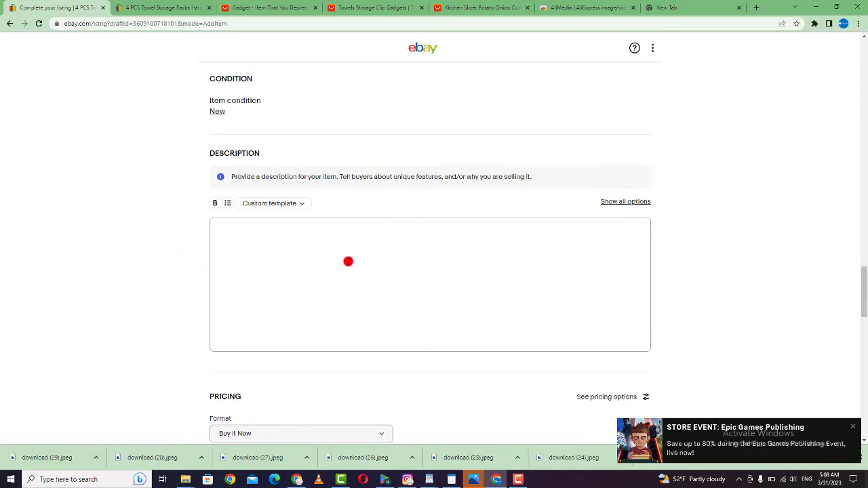
# - Copy the towel rack's full text description from its AliExpress product page into the eBay listing's Description field
pyautogui.click(179, 8)
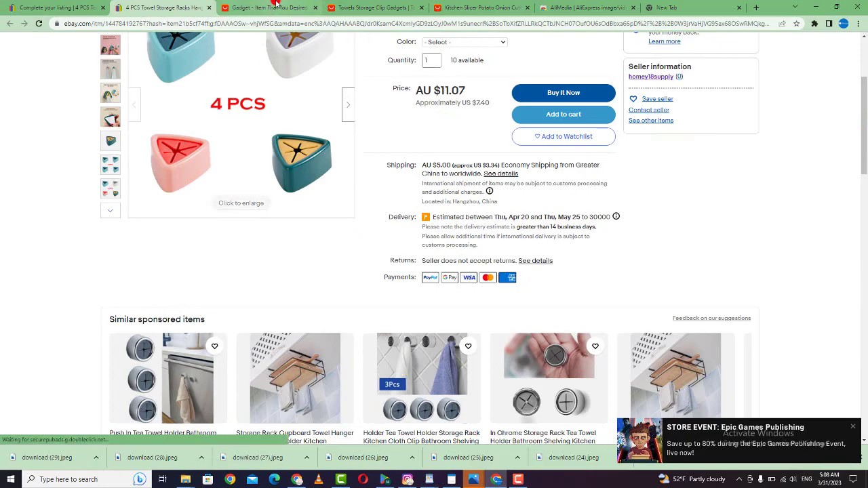
pyautogui.click(371, 7)
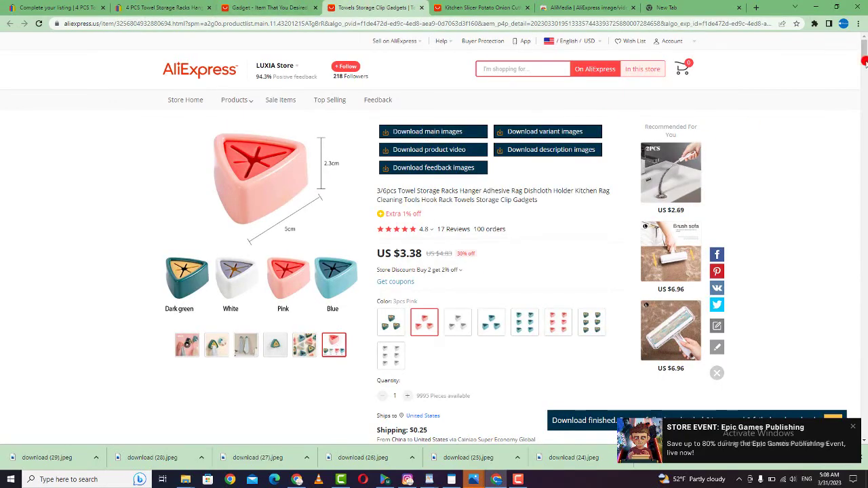
pyautogui.moveTo(865, 54); pyautogui.dragTo(865, 79)
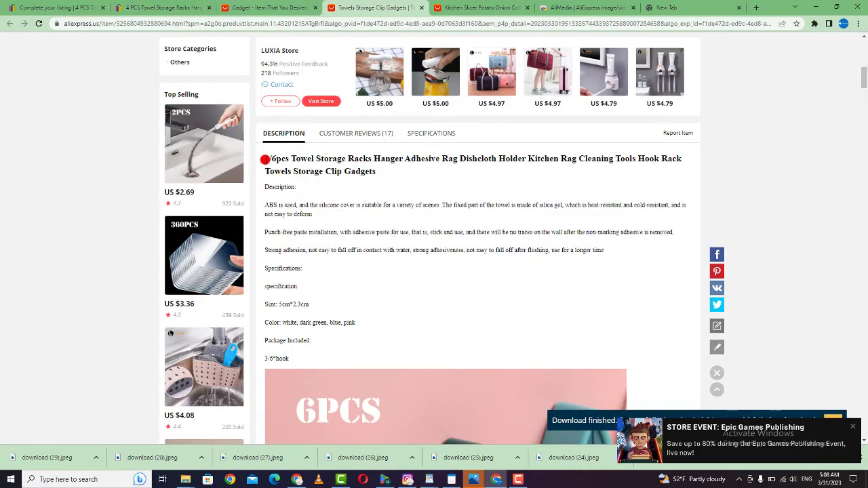
pyautogui.moveTo(265, 159); pyautogui.dragTo(332, 360)
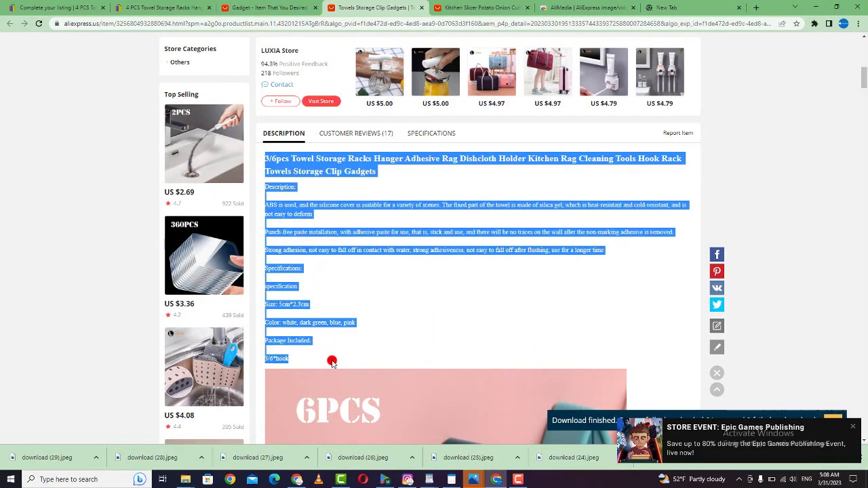
pyautogui.click(41, 8)
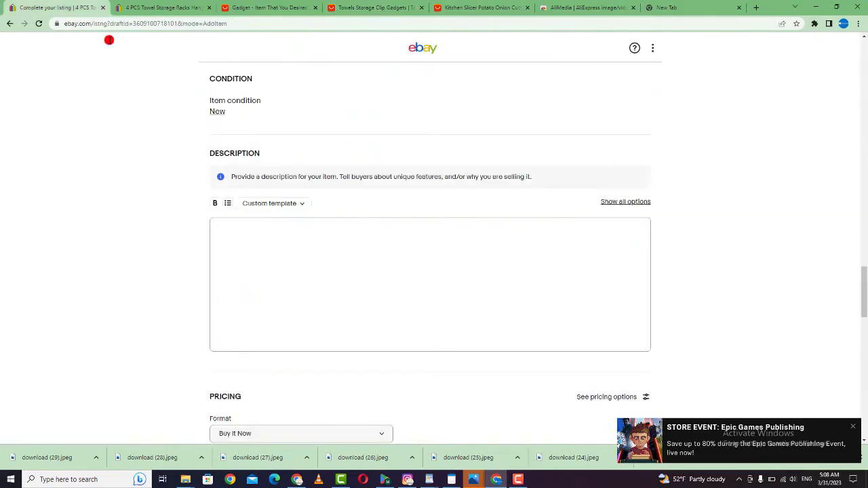
pyautogui.click(309, 262)
pyautogui.hotkey('ctrl', 'v')
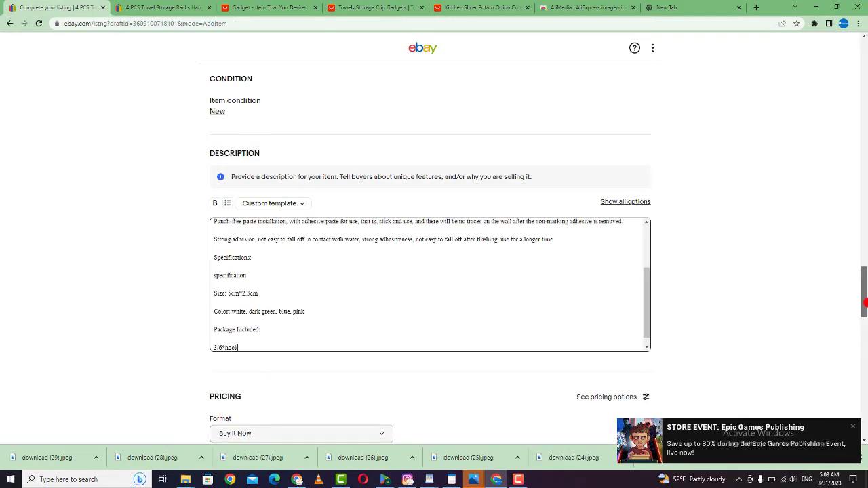
# - Keep the Buy It Now format and set the listing's price to $7.10 and quantity to 4
pyautogui.moveTo(862, 313); pyautogui.dragTo(865, 324)
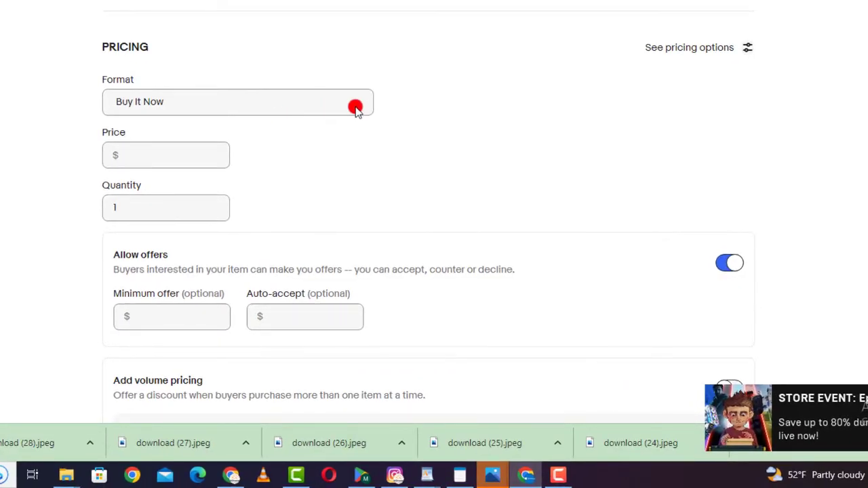
pyautogui.click(356, 108)
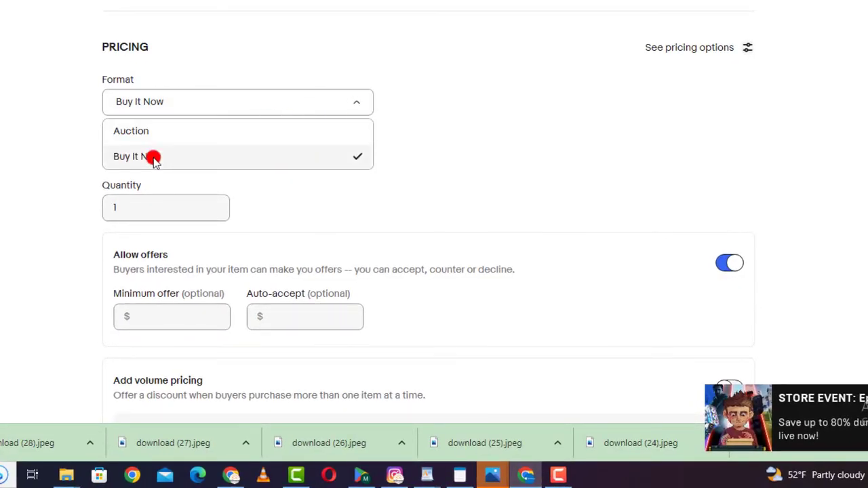
pyautogui.click(511, 182)
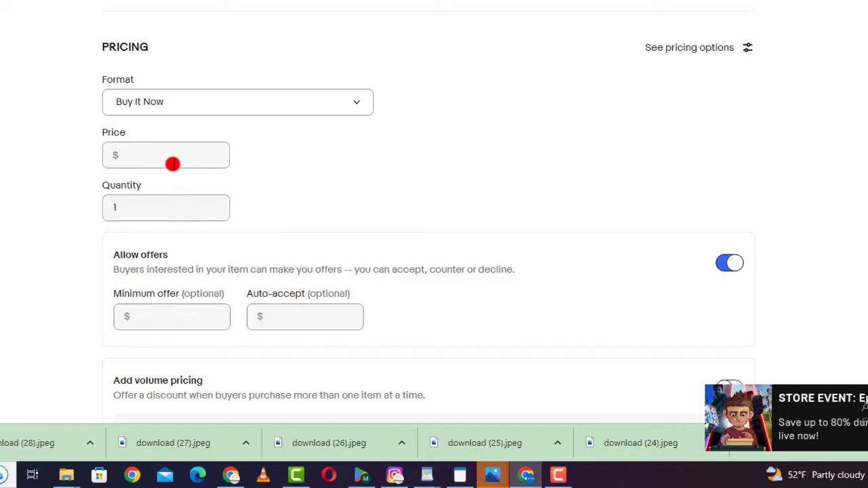
pyautogui.click(166, 154)
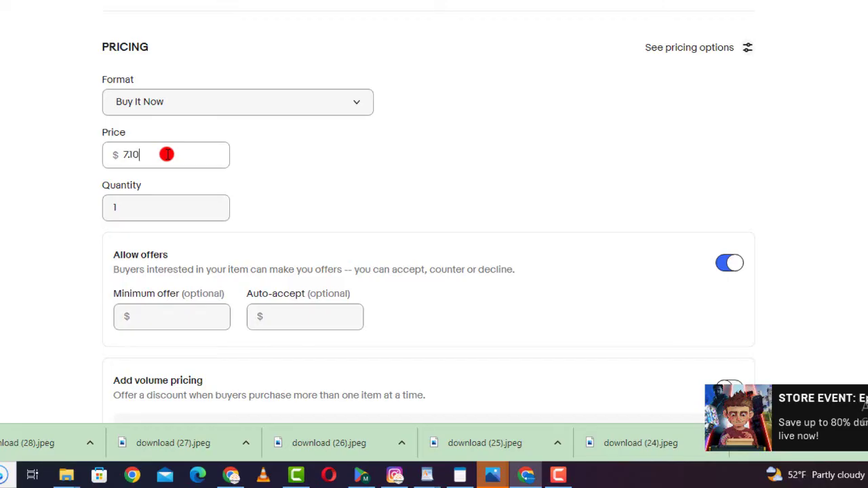
pyautogui.click(140, 212)
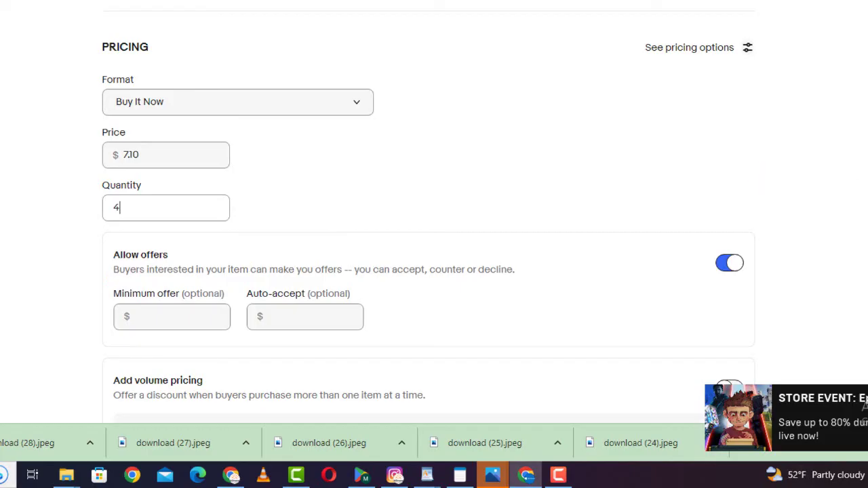
# - Review the offer, volume pricing, shipping, payment and charity sections down to the final listing options, and return to the AliExpress gadget search results
pyautogui.scroll(-2, 468, 204)
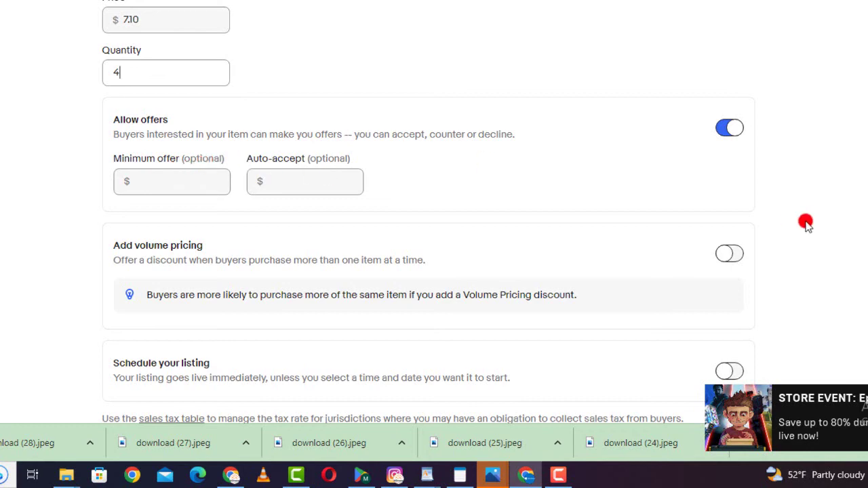
pyautogui.scroll(-2, 434, 204)
pyautogui.scroll(-3, 97, 188)
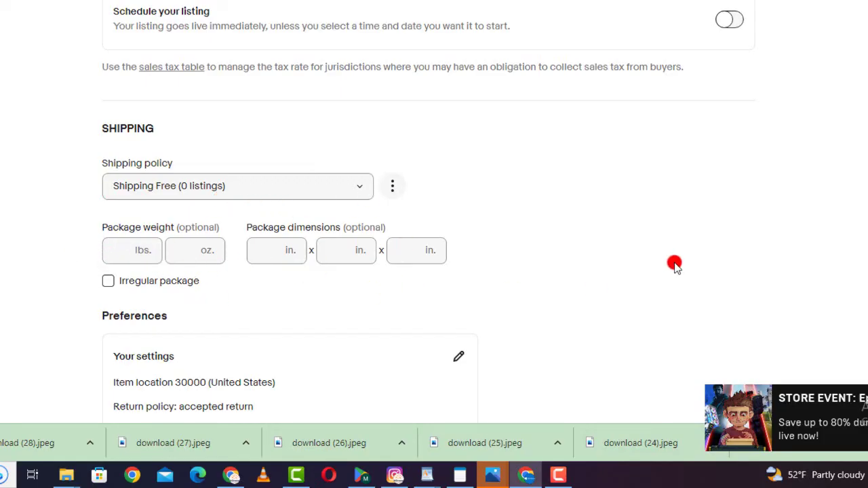
pyautogui.scroll(-2, 428, 207)
pyautogui.scroll(-3, 408, 217)
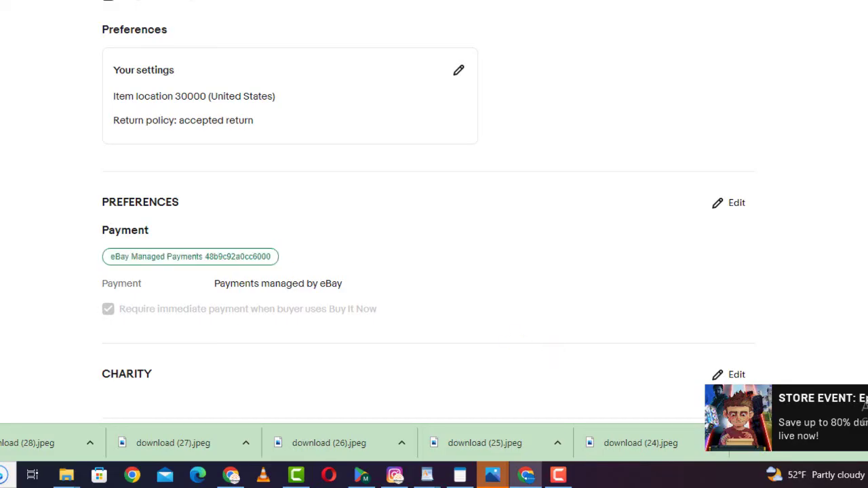
pyautogui.scroll(-3, 429, 217)
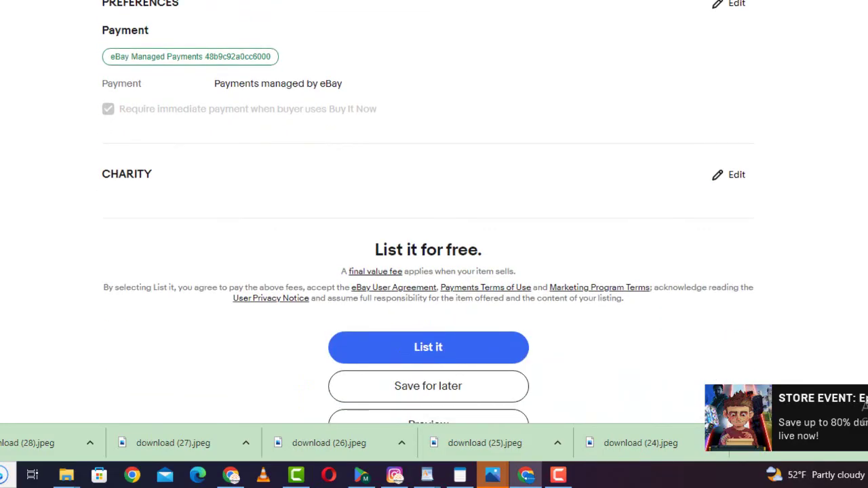
pyautogui.scroll(-2, 428, 271)
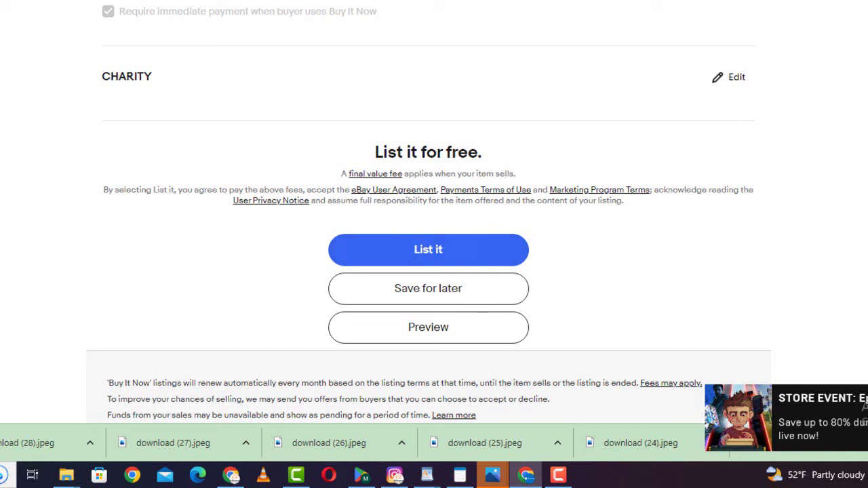
pyautogui.click(272, 8)
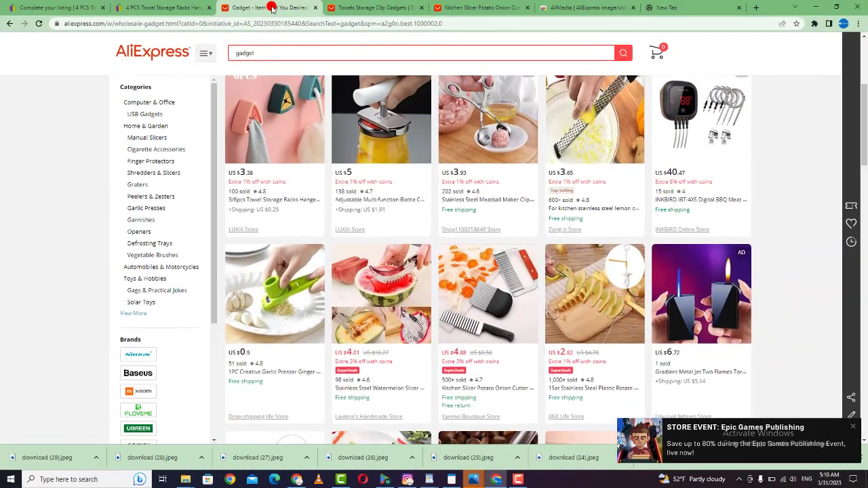